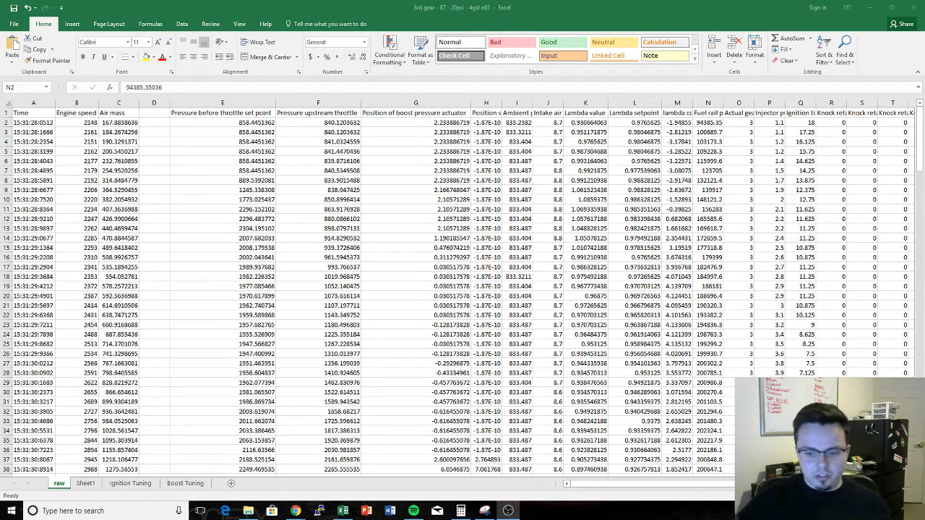
# Step: Review the Time, Engine speed and Air mass columns of the raw log sheet
pyautogui.scroll(4, 463, 289)
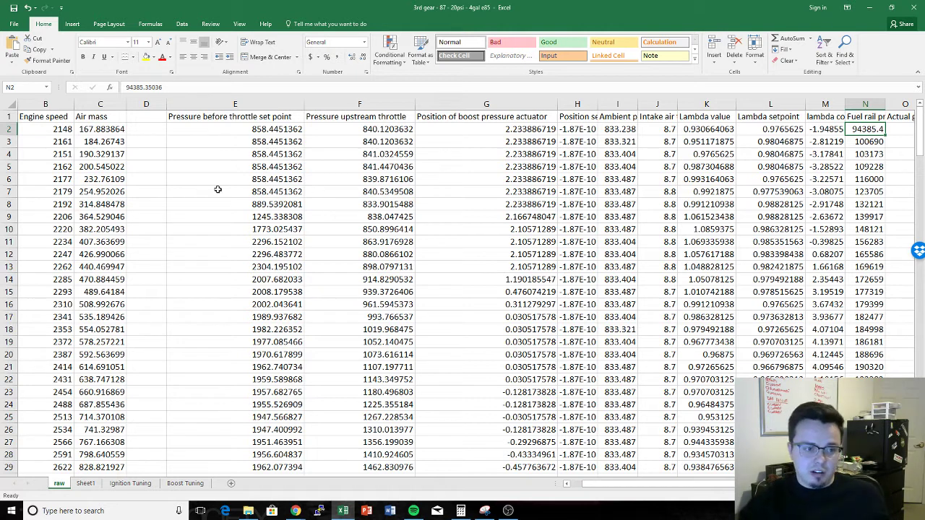
pyautogui.click(56, 117)
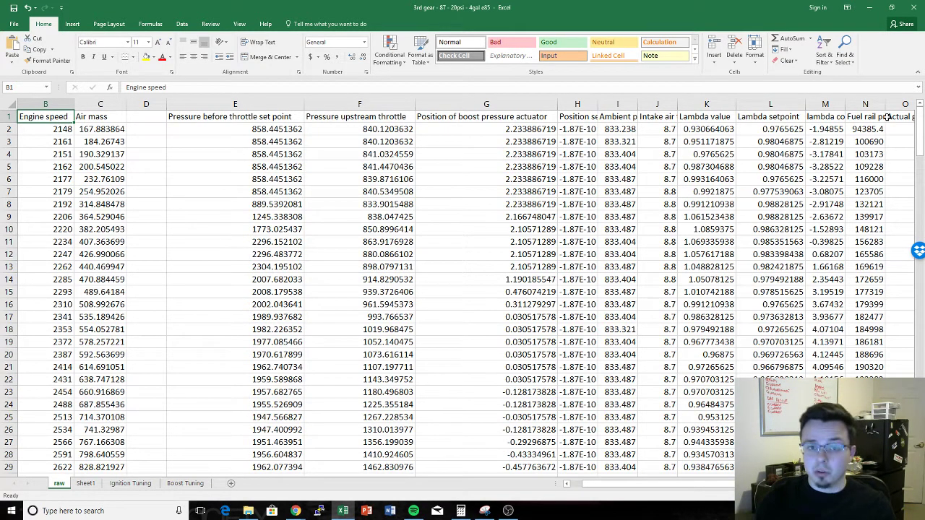
pyautogui.click(120, 116)
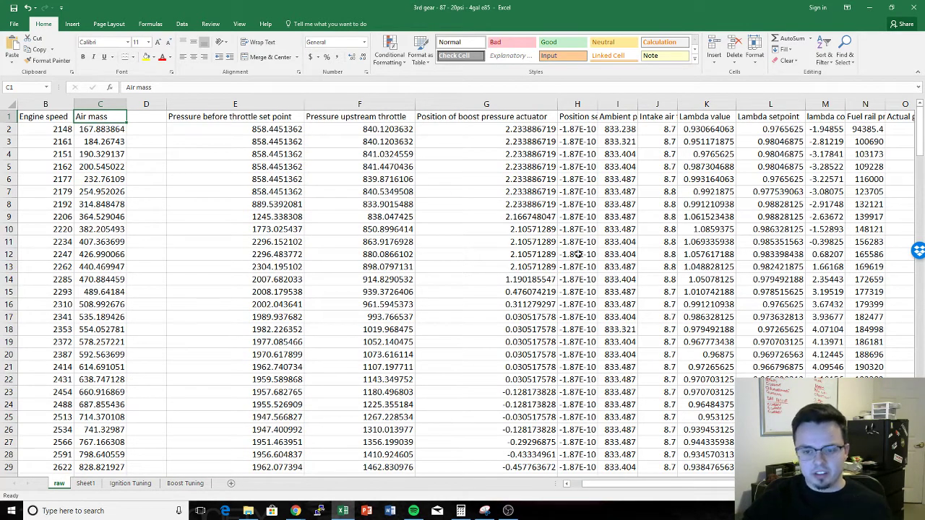
pyautogui.moveTo(596, 487); pyautogui.dragTo(571, 491)
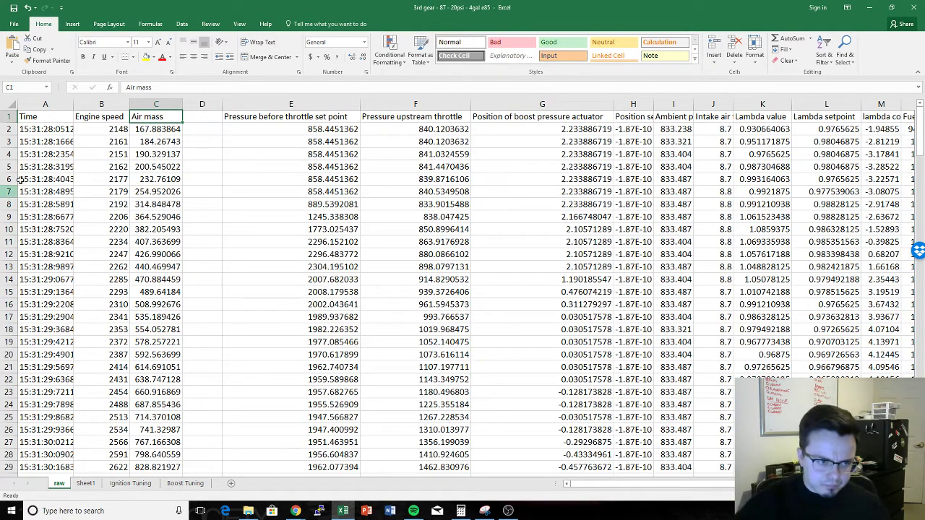
pyautogui.click(55, 120)
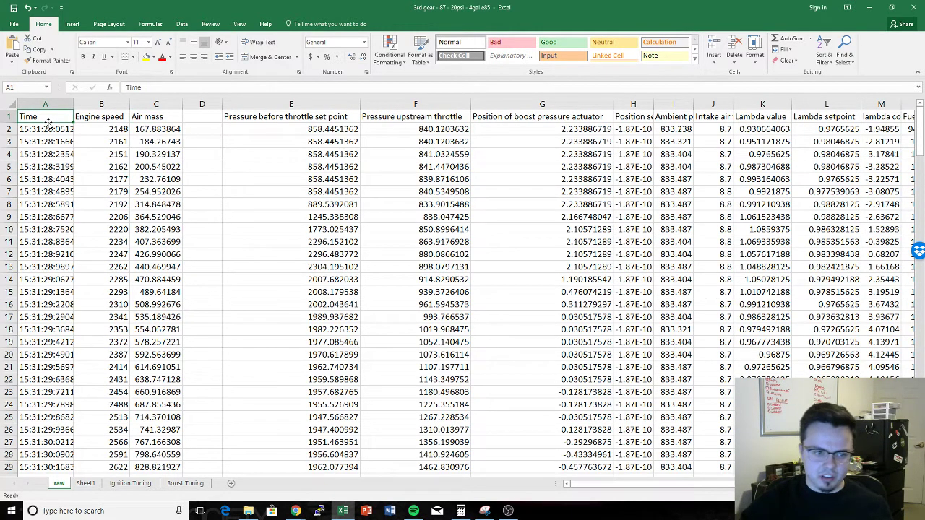
pyautogui.click(98, 118)
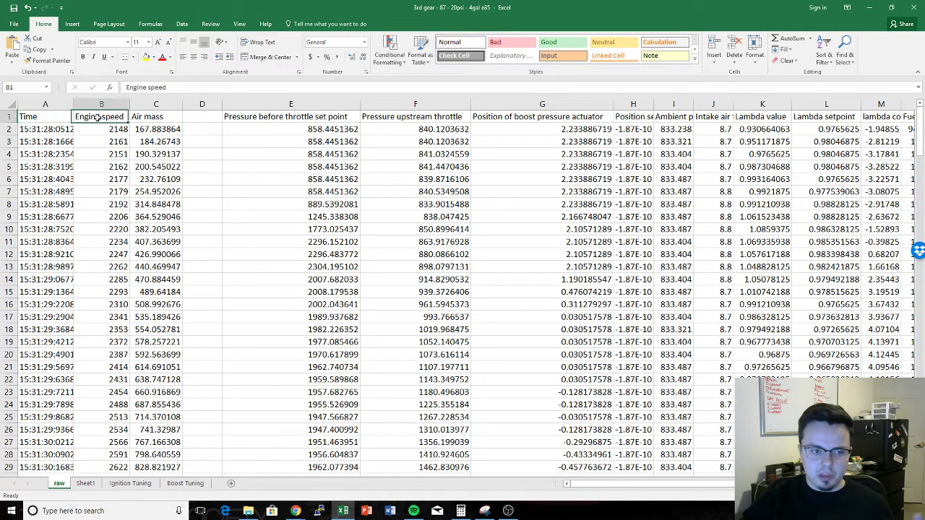
pyautogui.click(145, 116)
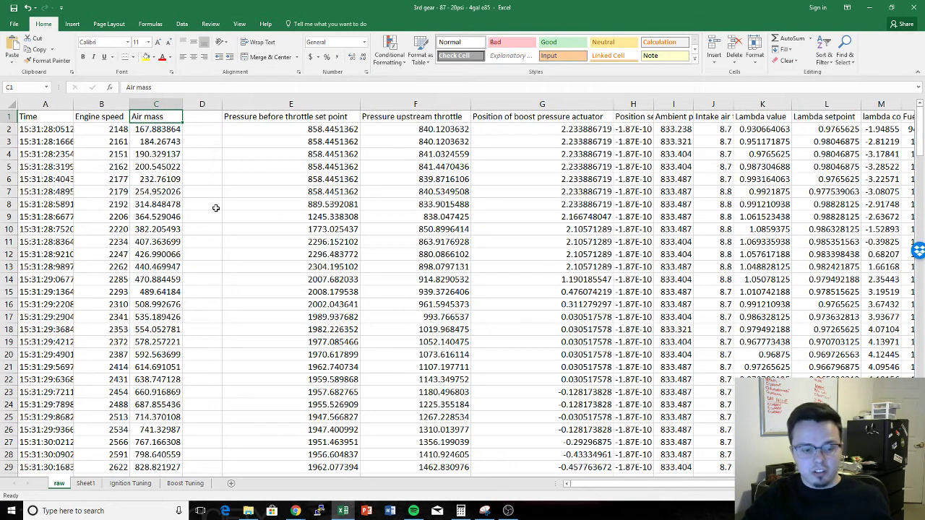
pyautogui.scroll(-20, 216, 208)
pyautogui.scroll(20, 213, 217)
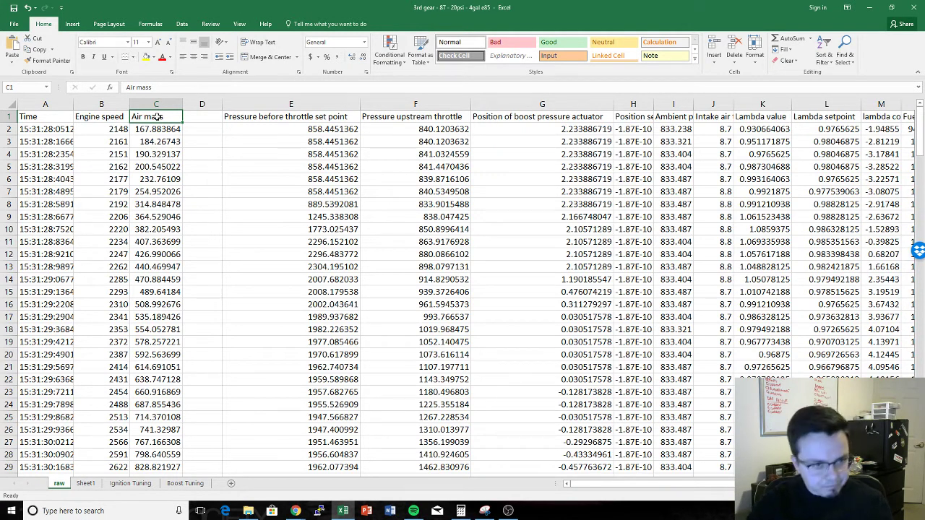
# Step: Rename the "Pressure before throttle set point" header in E1 as "Boost Target"
pyautogui.press('Right')
pyautogui.press('Right')
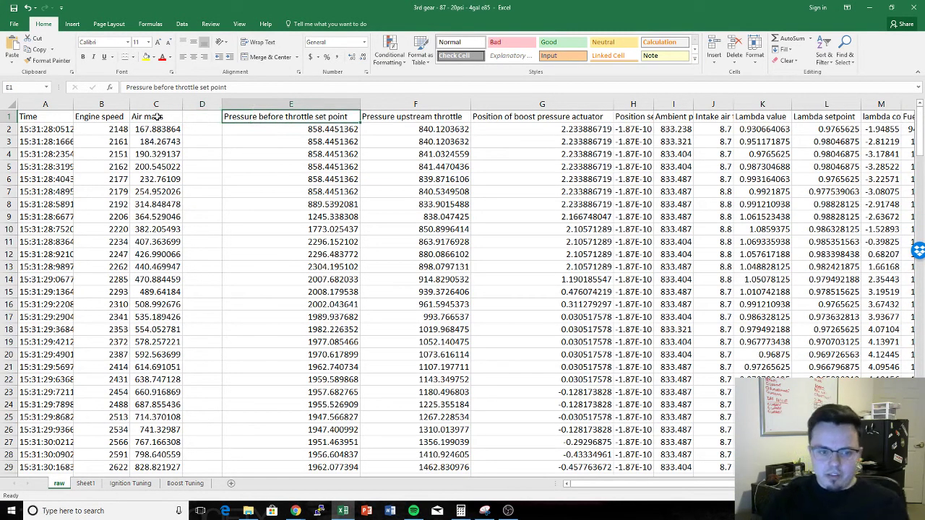
pyautogui.press('Right')
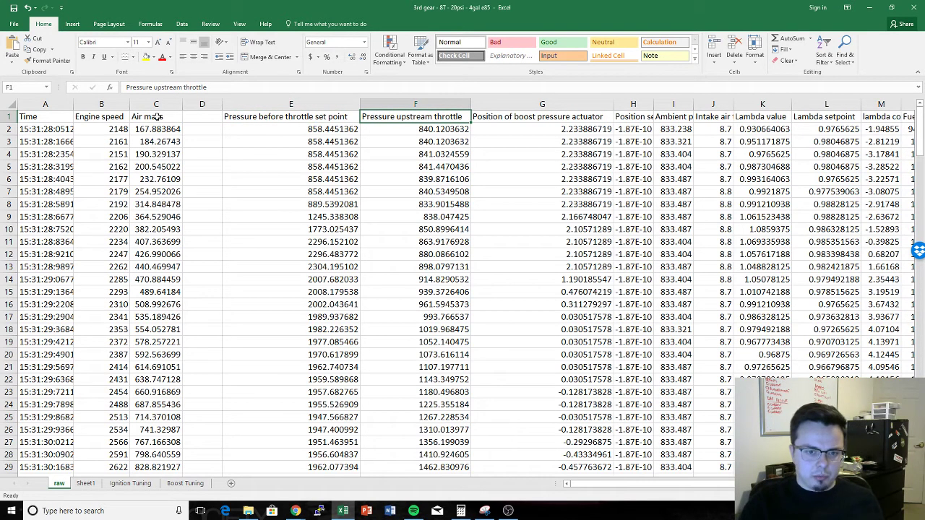
pyautogui.press('Left')
pyautogui.press('Right')
pyautogui.press('Left')
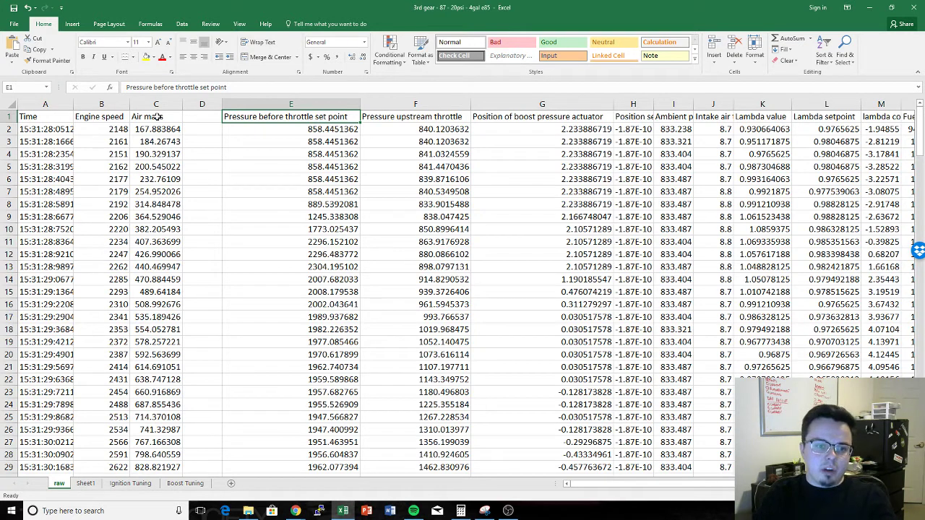
pyautogui.write('B')
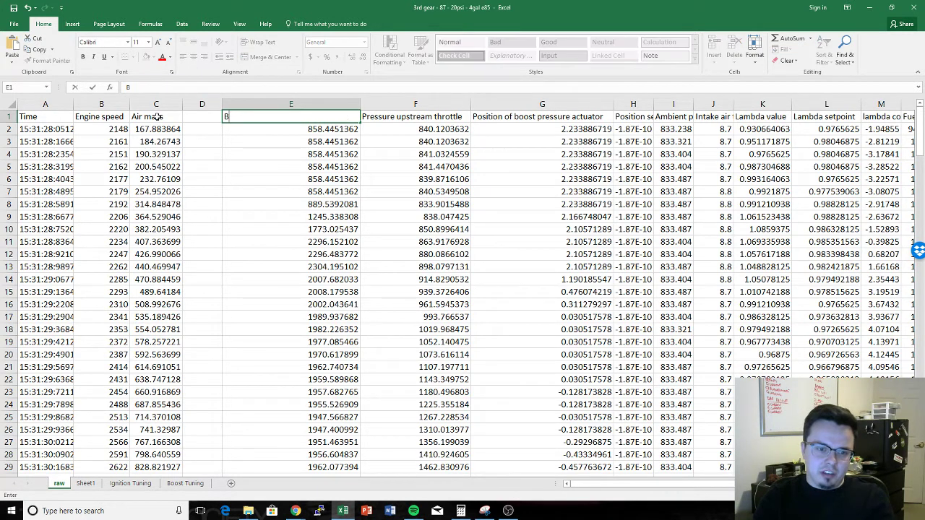
pyautogui.write('oost Target')
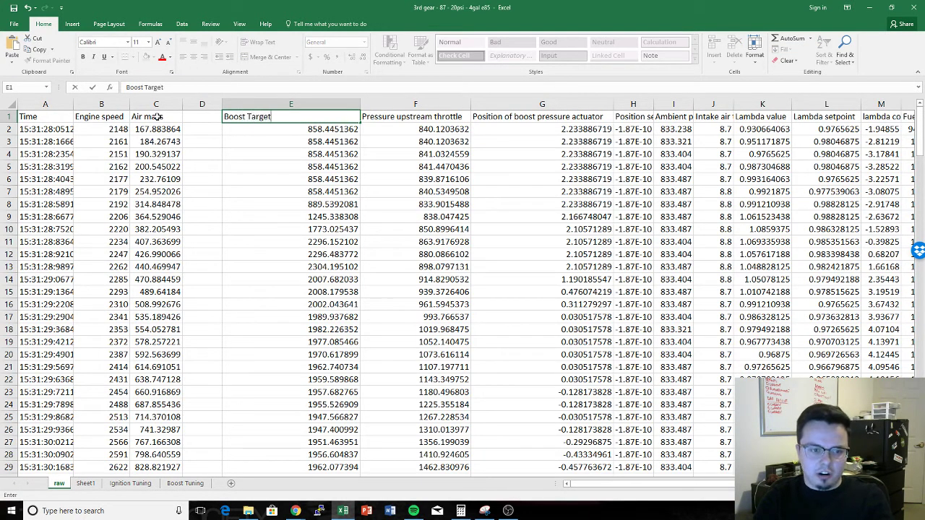
pyautogui.press('Return')
# Step: Rename the "Pressure upstream throttle" header in F1 as "Boost Actual"
pyautogui.press('Up')
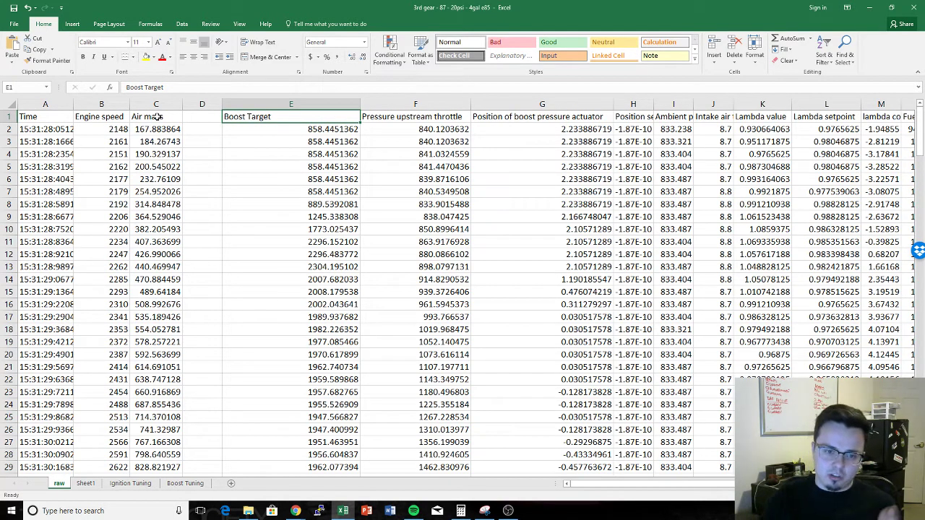
pyautogui.press('Right')
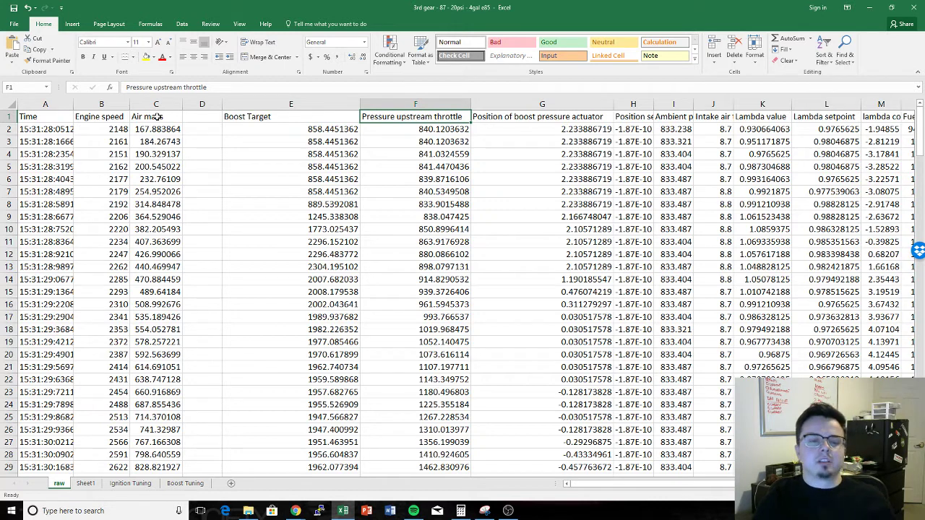
pyautogui.write('Boost Actual')
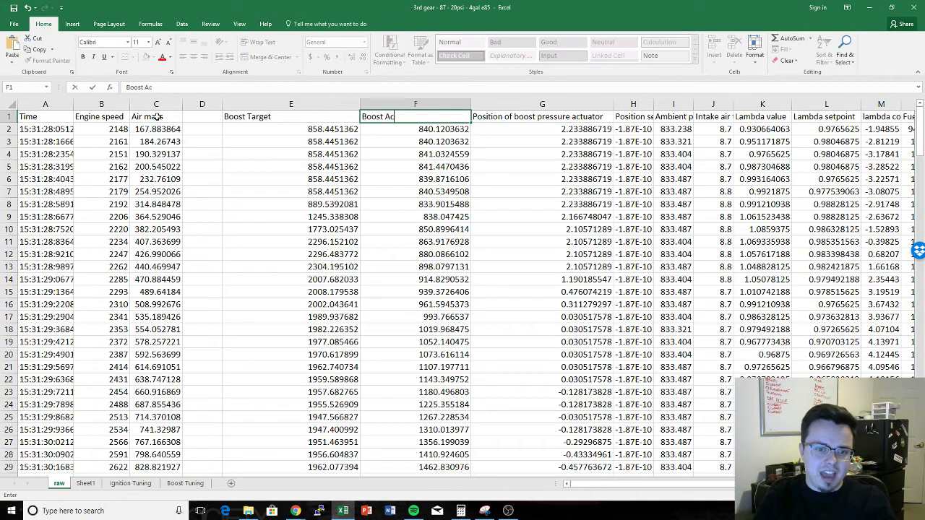
pyautogui.press('Return')
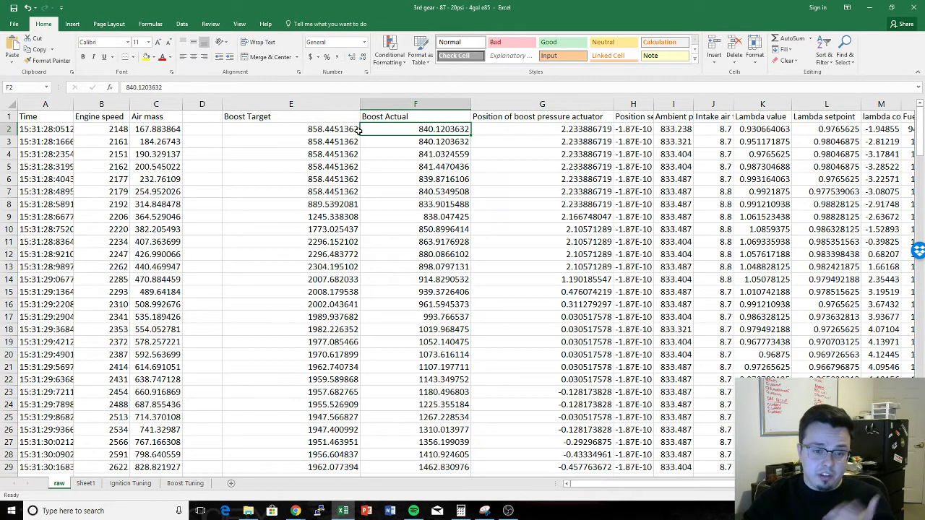
# Step: Examine the first Boost Target and Boost Actual readings and the boost pressure actuator position column
pyautogui.click(334, 129)
pyautogui.click(438, 129)
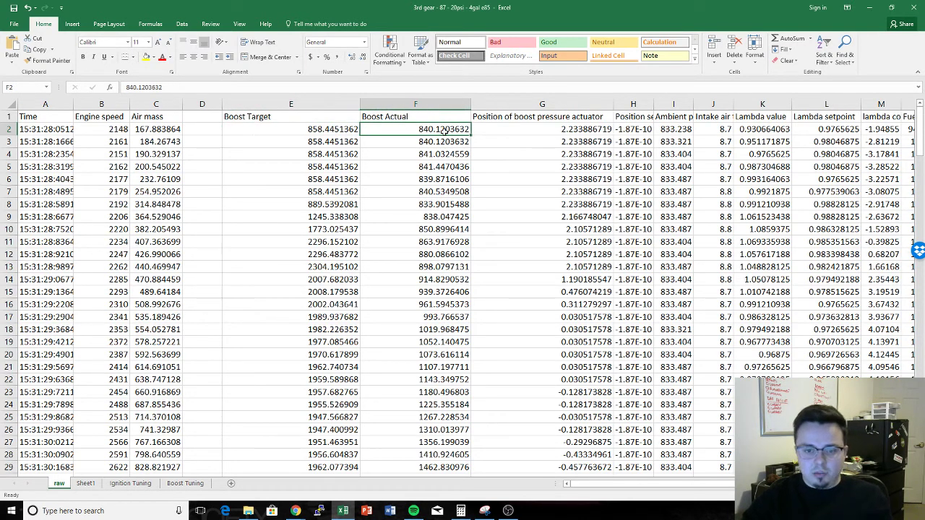
pyautogui.click(517, 127)
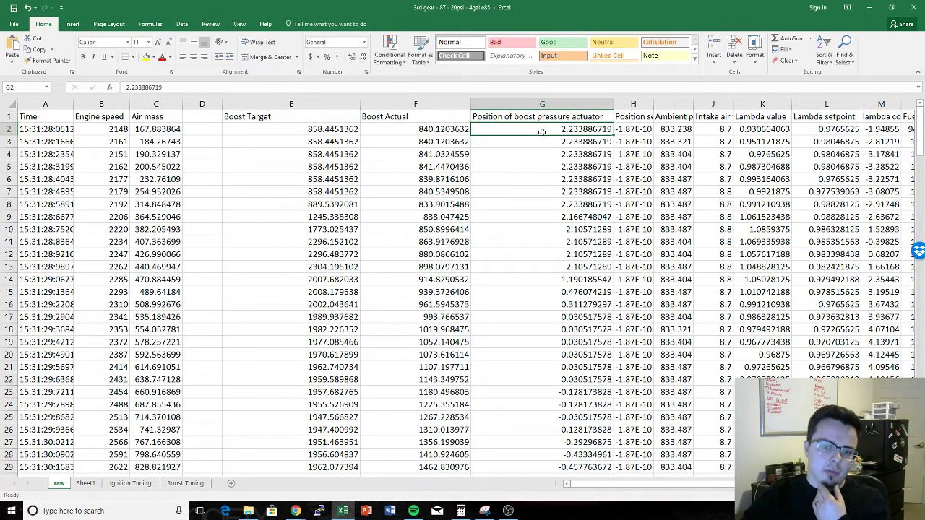
pyautogui.press('Up')
pyautogui.press('Down')
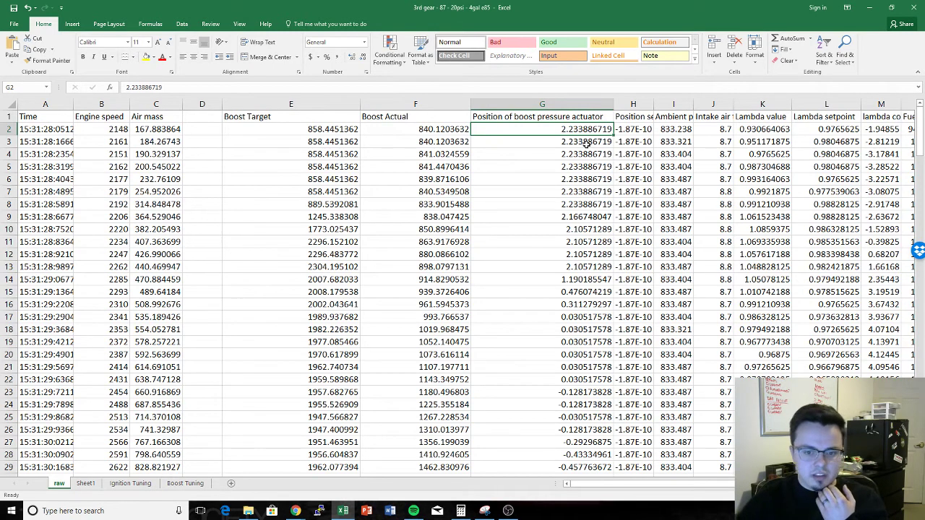
pyautogui.click(533, 345)
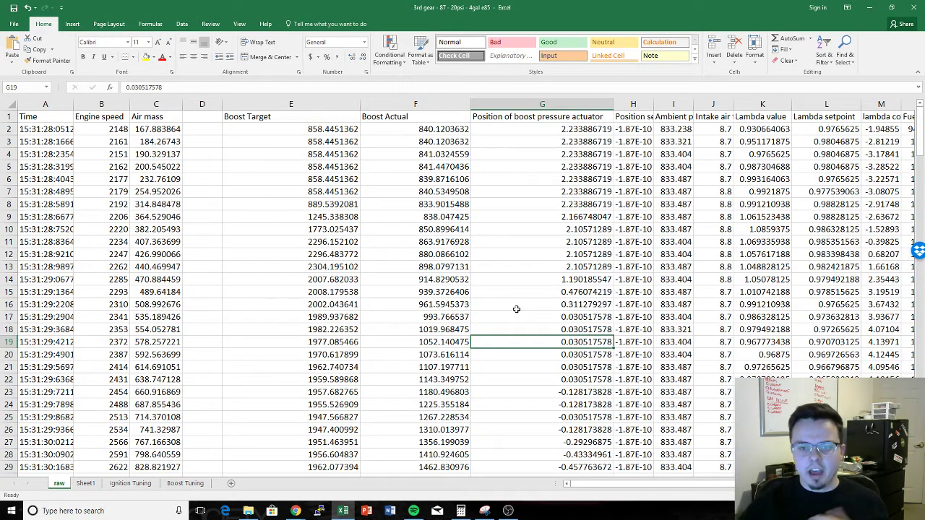
# Step: Auto-fit column H to the width of its boost pressure actuator setpoint header
pyautogui.press('Right')
pyautogui.press('Up')
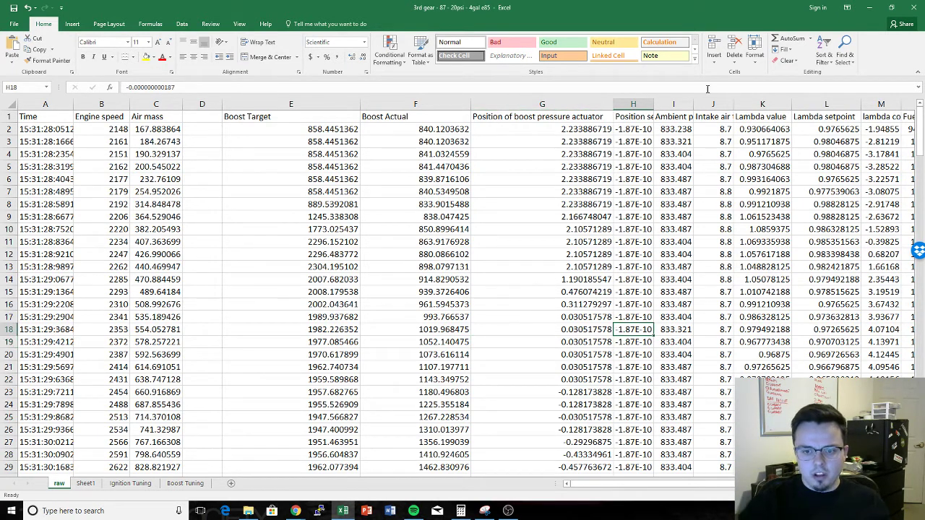
pyautogui.hotkey('ctrl', 'Up')
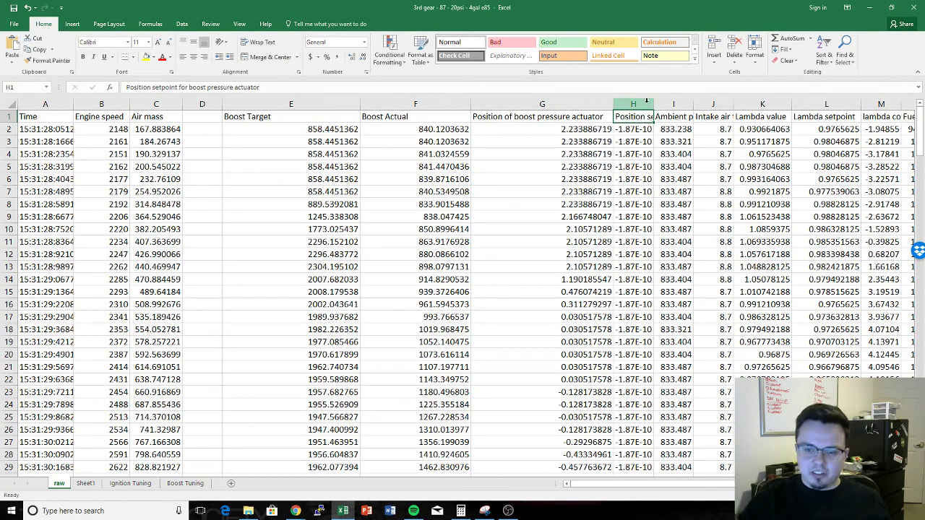
pyautogui.doubleClick(654, 104)
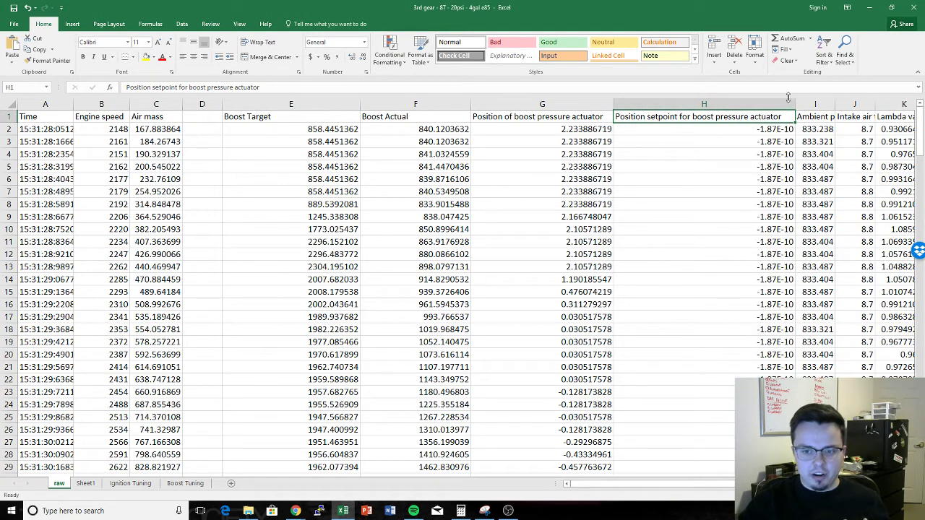
# Step: Compare the boost pressure actuator's position with its setpoint in row 3
pyautogui.click(679, 144)
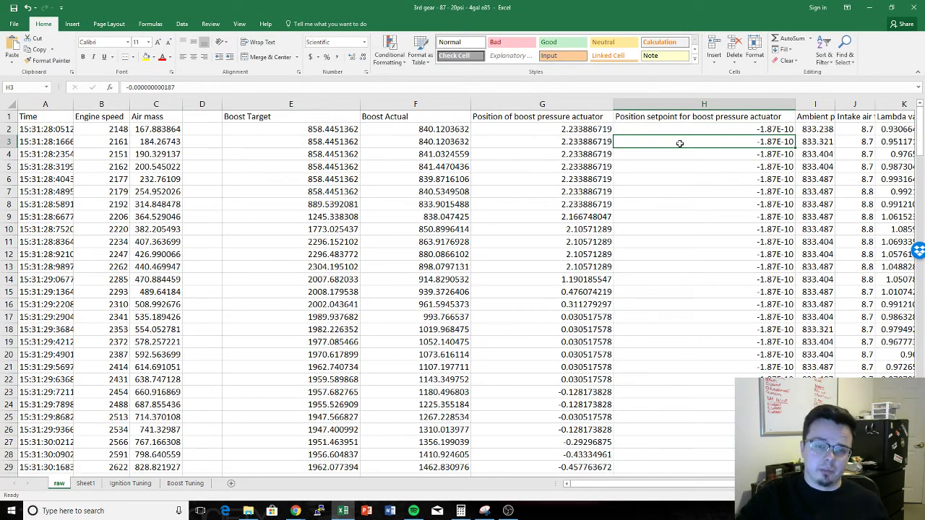
pyautogui.click(594, 142)
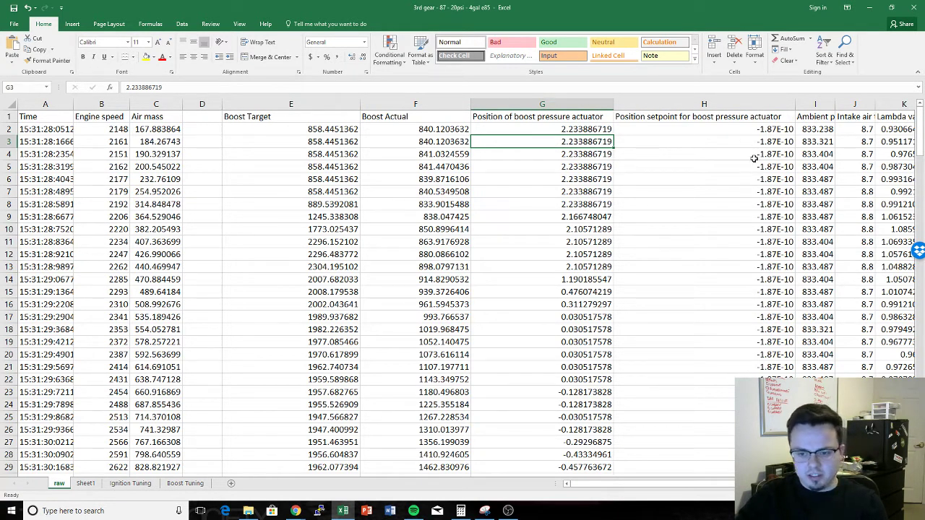
pyautogui.click(659, 141)
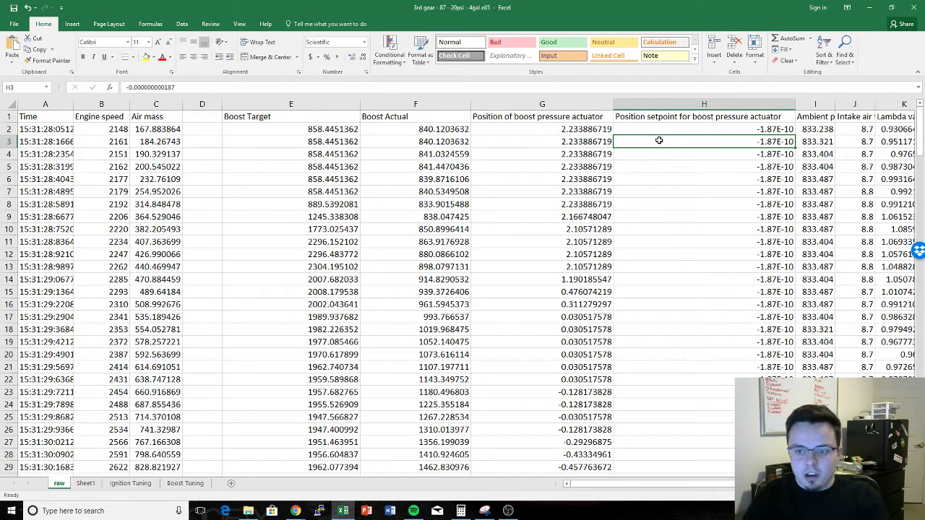
# Step: Examine the Ambient pressure and Intake air temperature columns
pyautogui.press('Right')
pyautogui.press('Right')
pyautogui.press('Right')
pyautogui.press('Right')
pyautogui.press('Right')
pyautogui.press('Right')
pyautogui.press('Right')
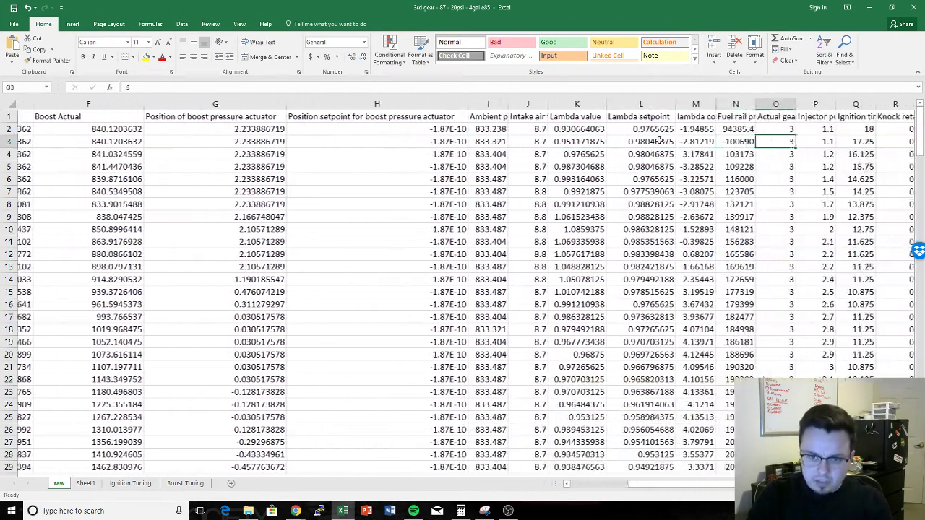
pyautogui.click(468, 117)
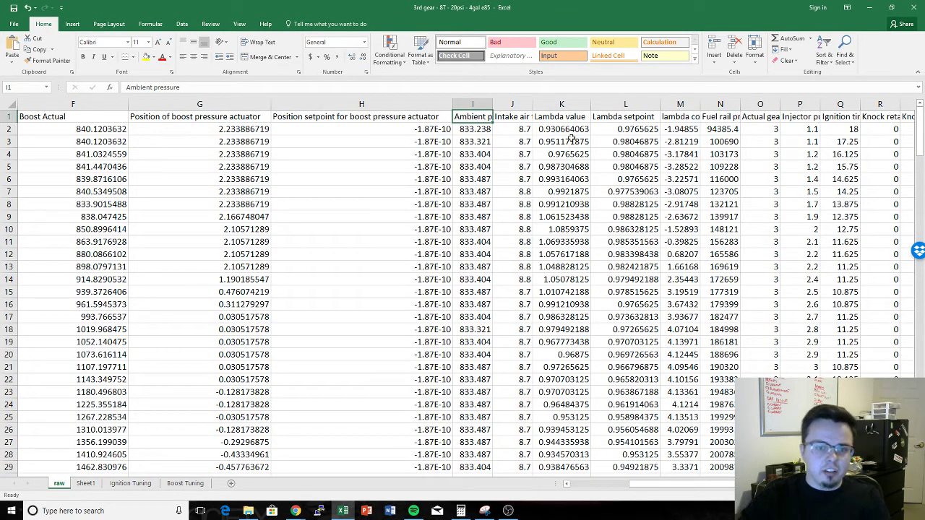
pyautogui.click(479, 127)
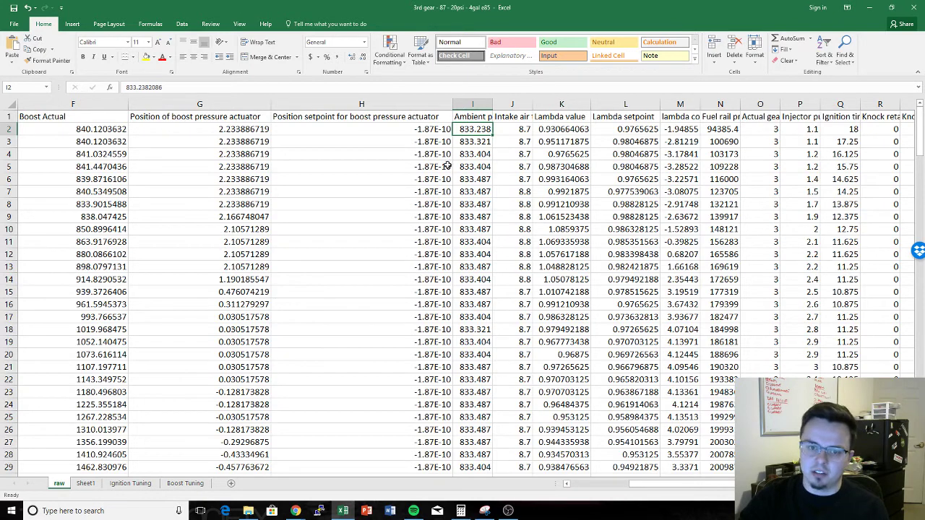
pyautogui.click(484, 118)
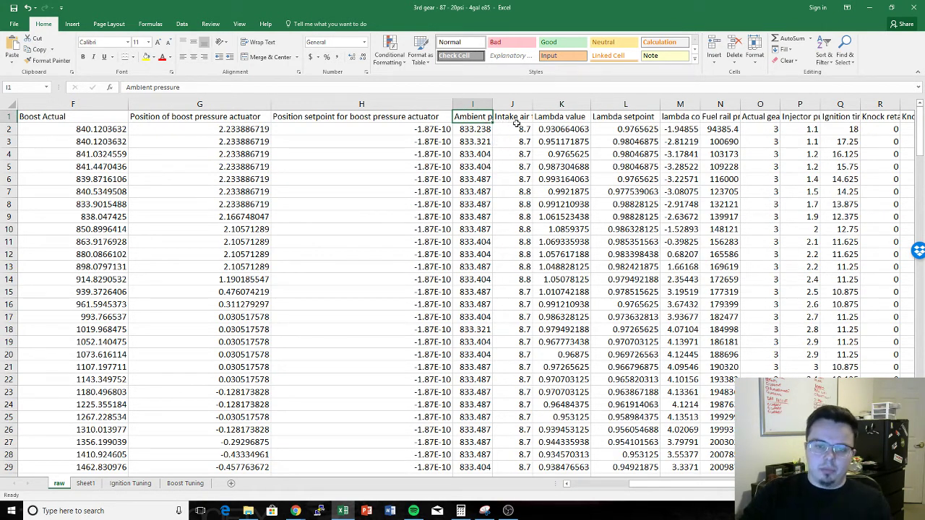
pyautogui.click(514, 120)
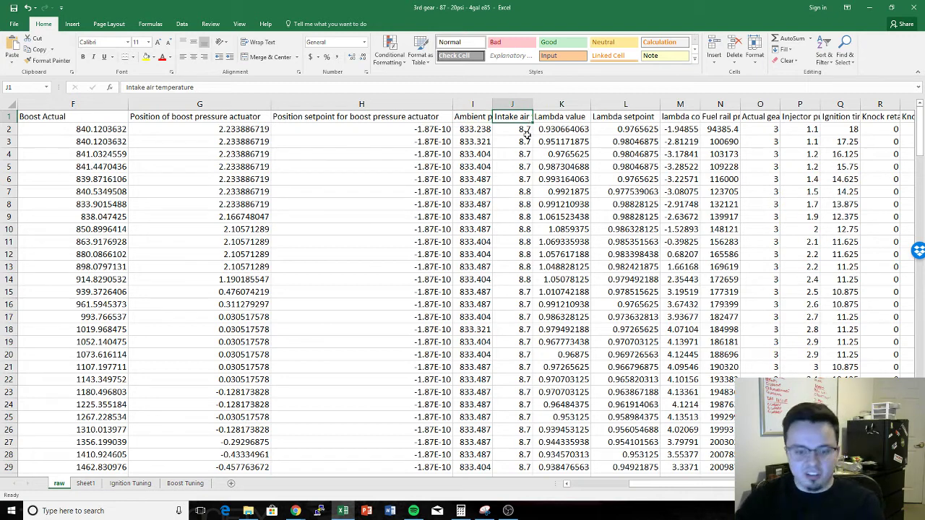
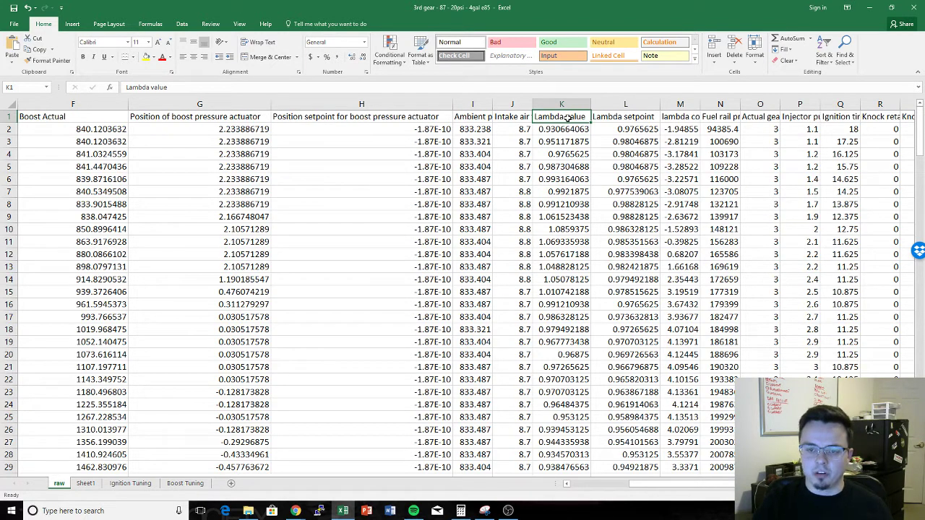
# Step: Review the Lambda setpoint and lambda controller output columns beside the Lambda value column
pyautogui.press('Right')
pyautogui.press('Right')
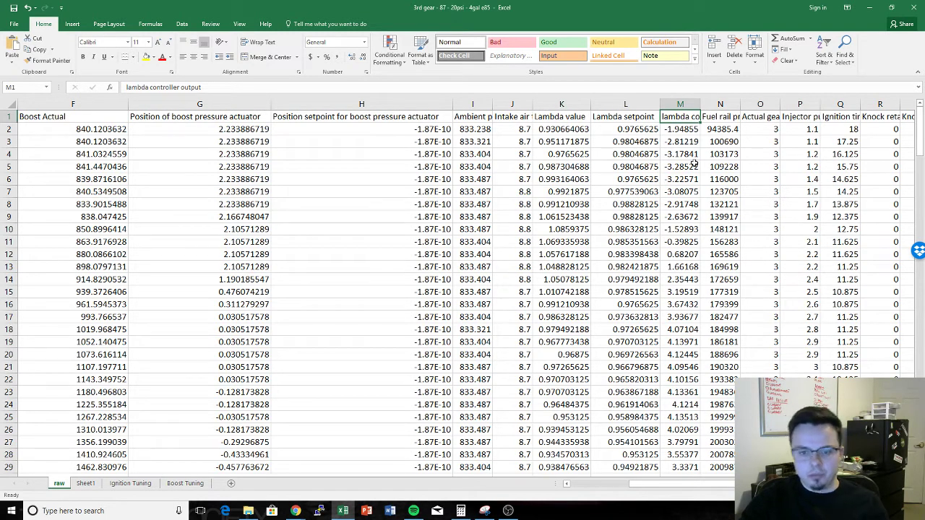
pyautogui.scroll(-1, 686, 159)
pyautogui.scroll(1, 687, 155)
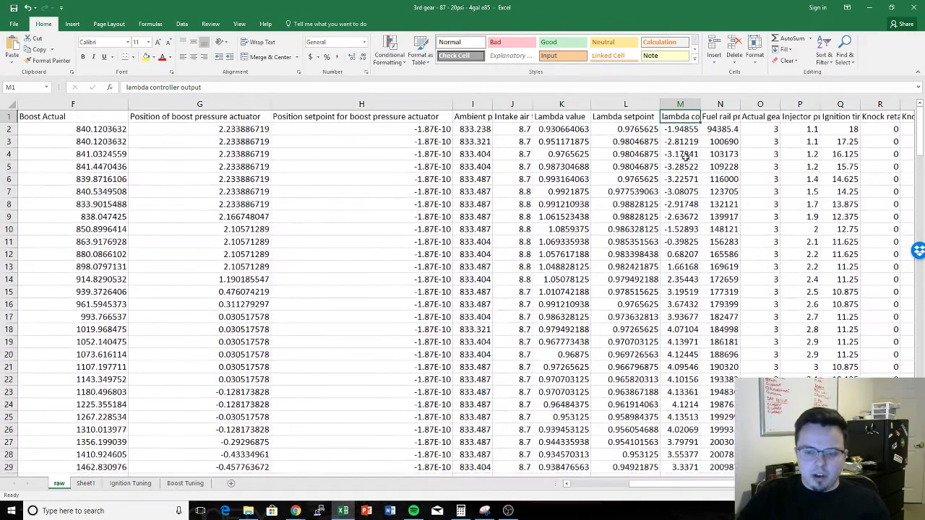
# Step: Review the Fuel rail pressure, Actual gear, Injector pulsewidth and Ignition timing cylinder 1 columns in turn
pyautogui.click(732, 118)
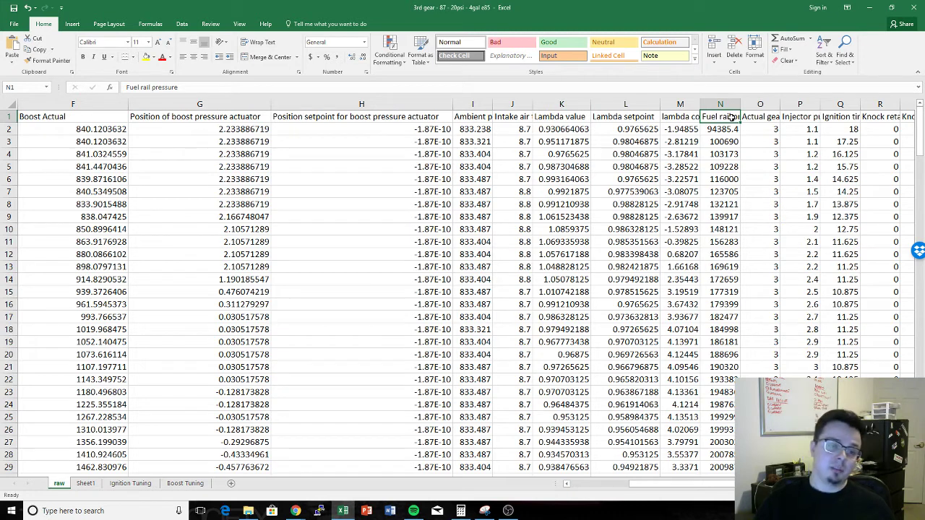
pyautogui.press('Right')
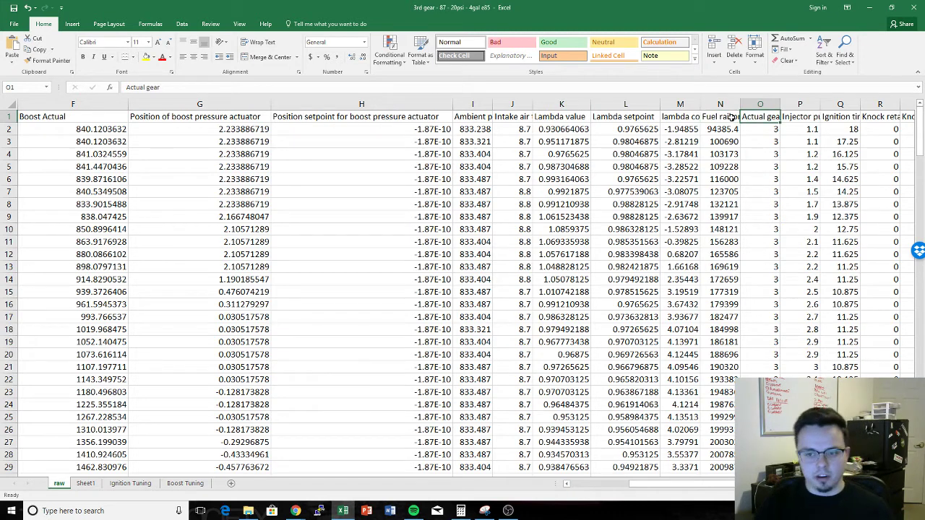
pyautogui.press('Right')
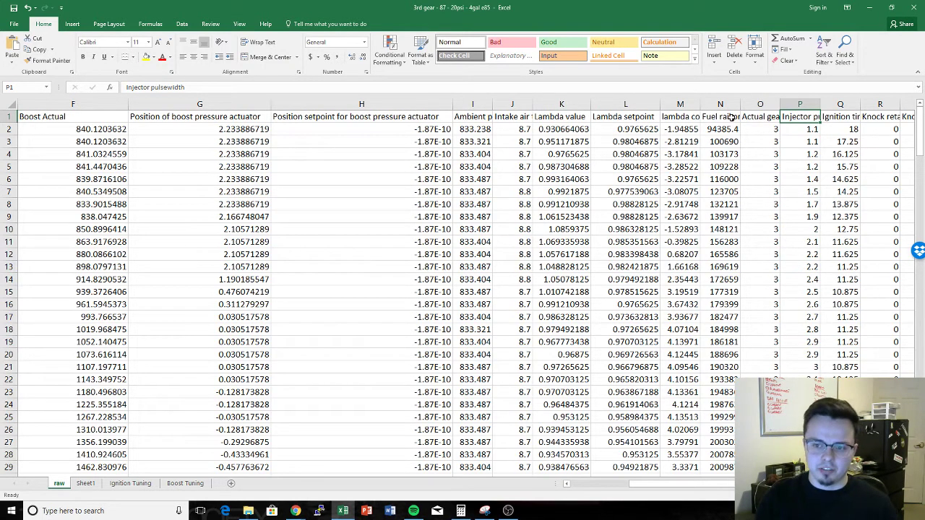
pyautogui.press('Right')
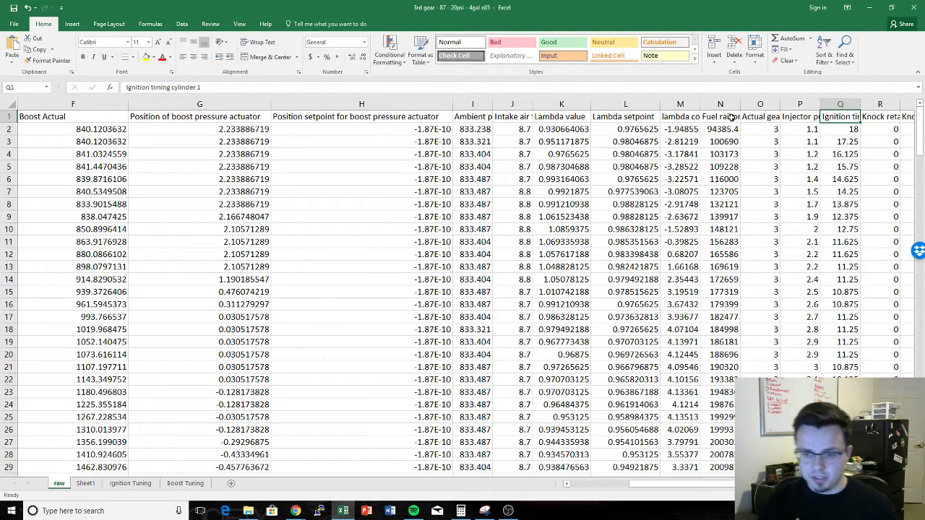
pyautogui.press('Down')
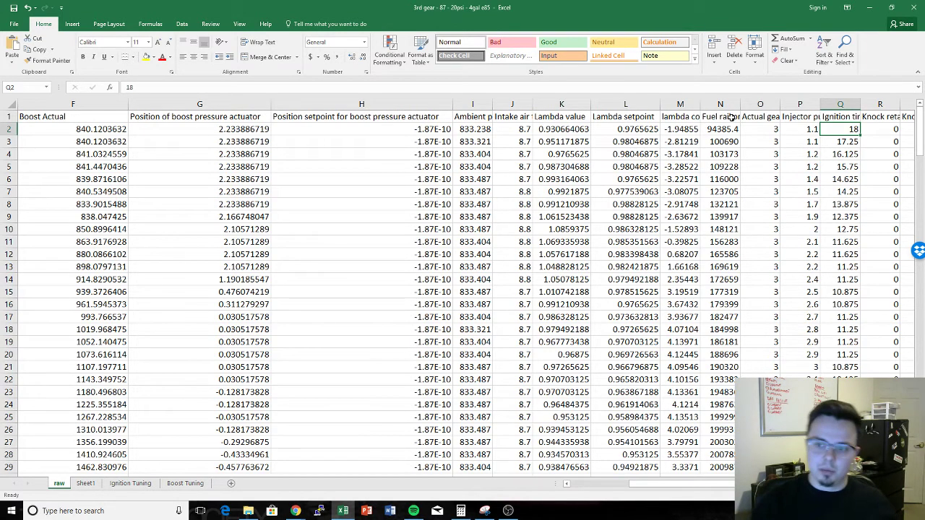
# Step: Look through the knock retard columns beside Ignition timing and check their headers up to cylinder 4
pyautogui.press('Right')
pyautogui.press('Right')
pyautogui.press('Right')
pyautogui.press('Right')
pyautogui.press('Right')
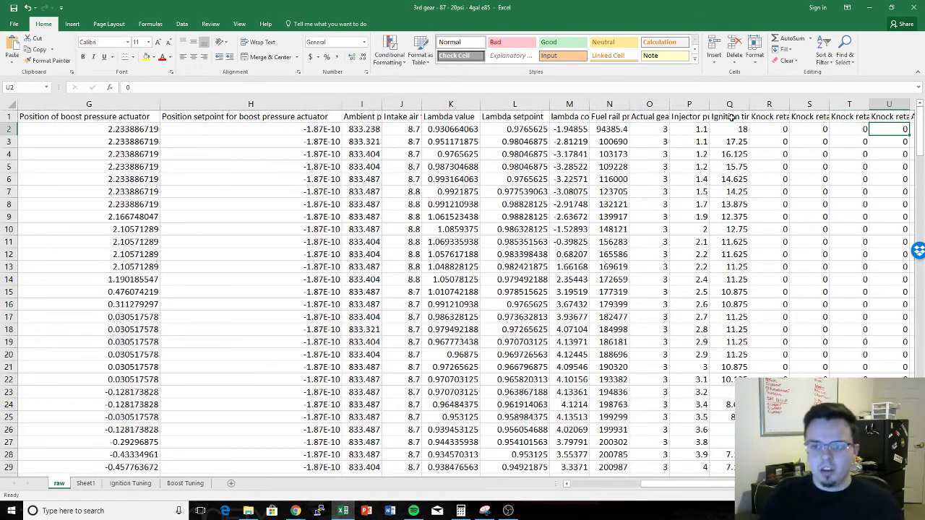
pyautogui.press('Left')
pyautogui.press('Left')
pyautogui.press('Left')
pyautogui.press('Left')
pyautogui.press('Right')
pyautogui.press('Up')
pyautogui.press('Right')
pyautogui.press('Right')
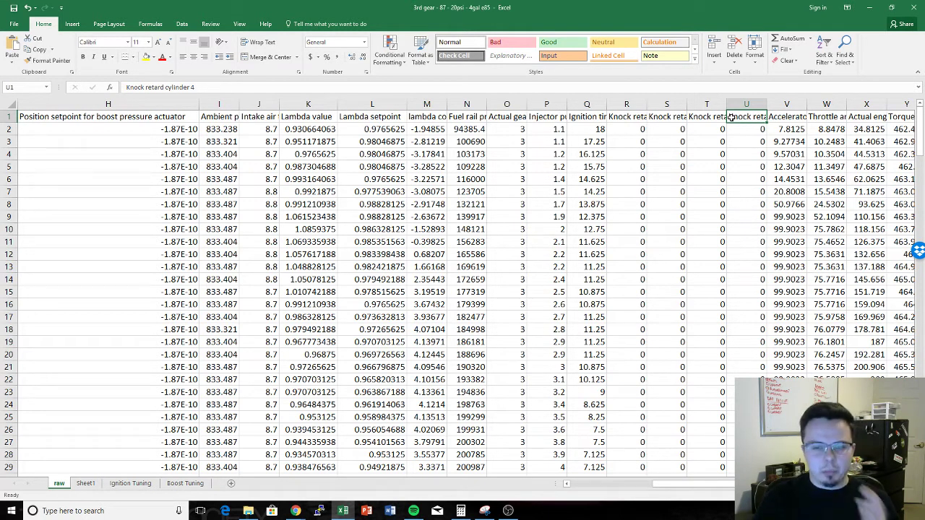
# Step: Compare the knock retard values of cylinders 1 to 4 in row 2
pyautogui.press('Left')
pyautogui.press('Left')
pyautogui.press('Left')
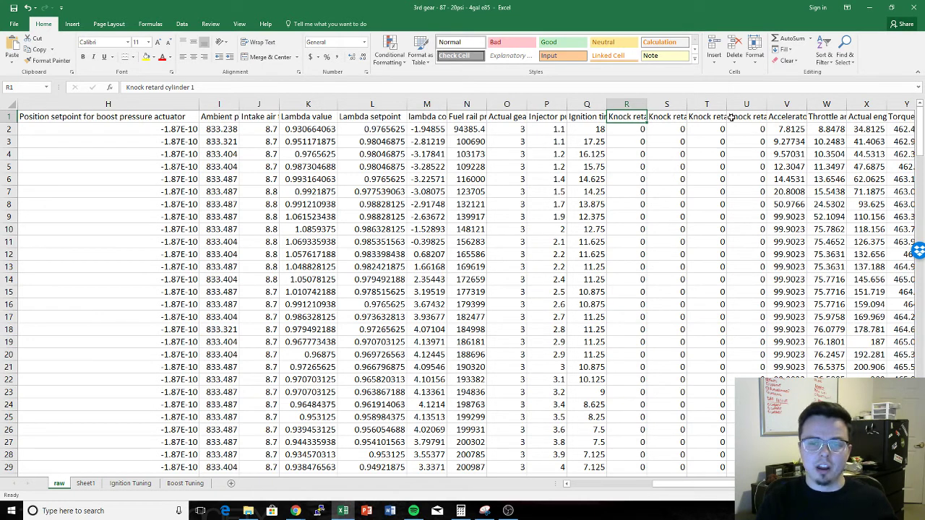
pyautogui.press('Down')
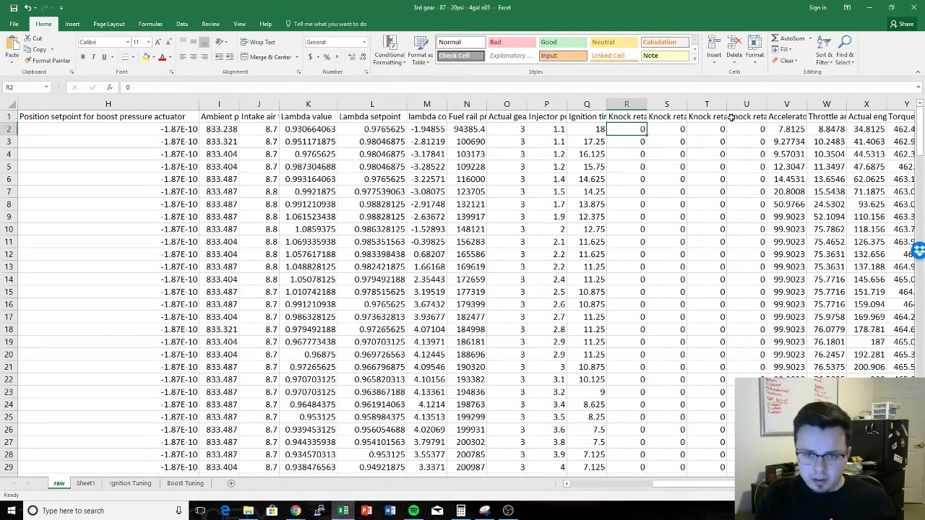
pyautogui.press('Right')
pyautogui.press('Right')
pyautogui.press('Right')
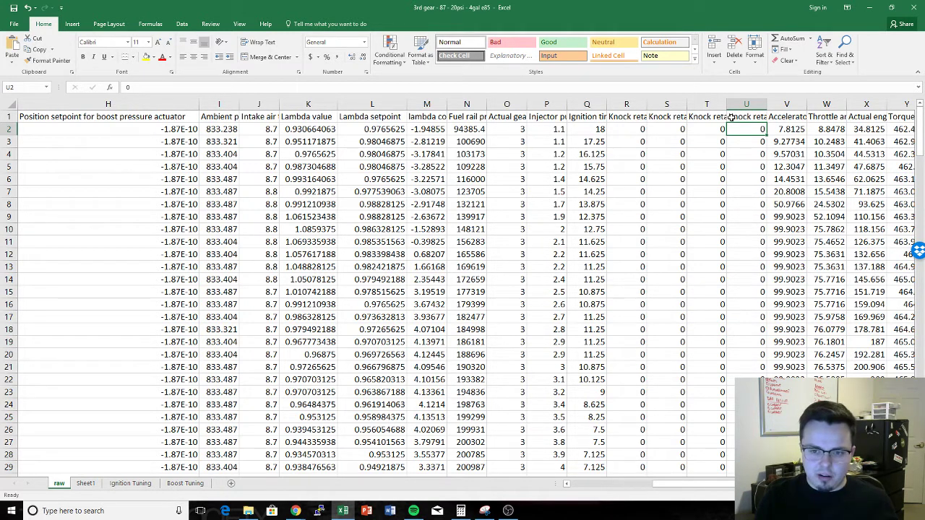
# Step: Check the Accelerator pedal and Throttle angle headers and survey the following columns as far as AD
pyautogui.press('Right')
pyautogui.press('Up')
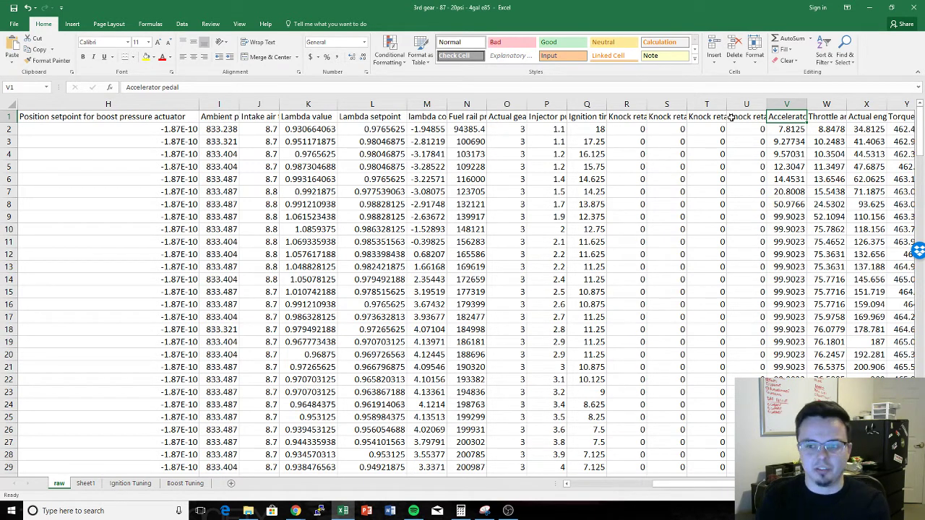
pyautogui.press('Right')
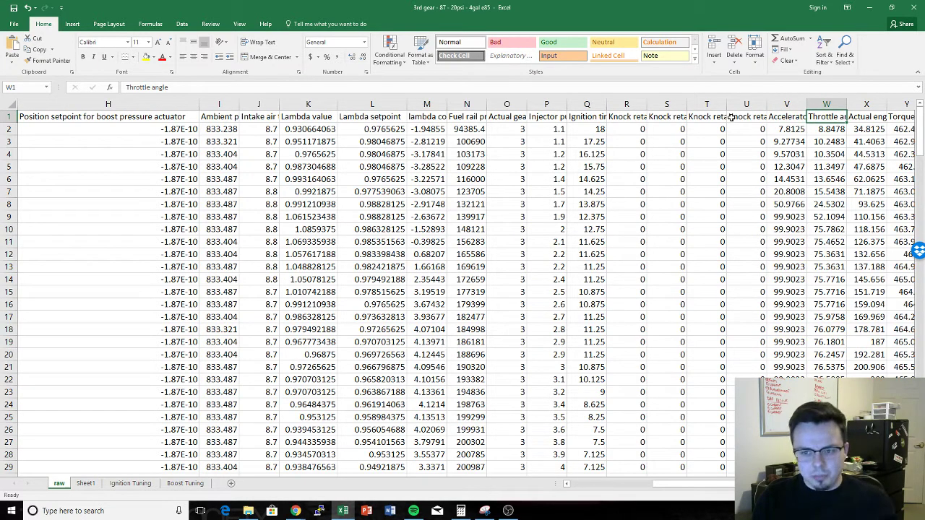
pyautogui.press('Right')
pyautogui.press('Right')
pyautogui.press('Right')
pyautogui.press('Right')
pyautogui.press('Right')
pyautogui.press('Right')
pyautogui.press('Right')
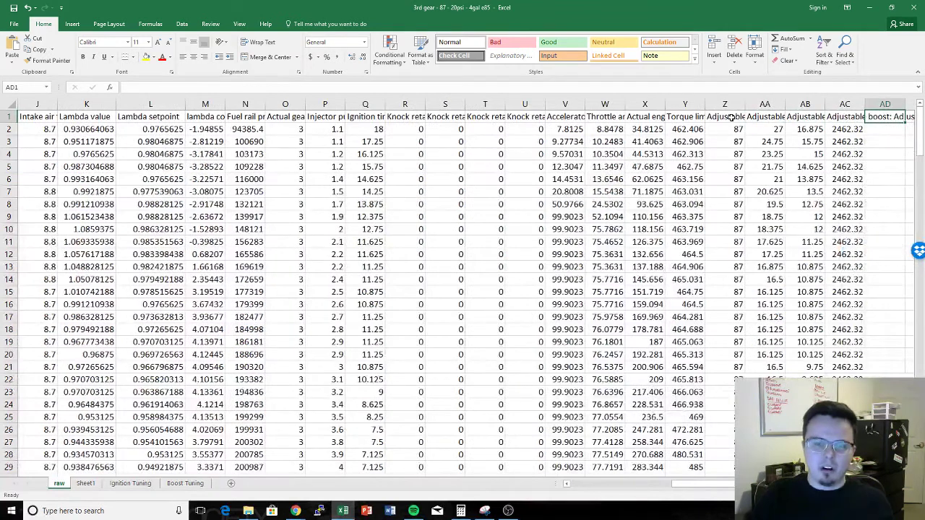
# Step: Auto-fit column W to the width of its Throttle angle data
pyautogui.click(565, 117)
pyautogui.click(601, 118)
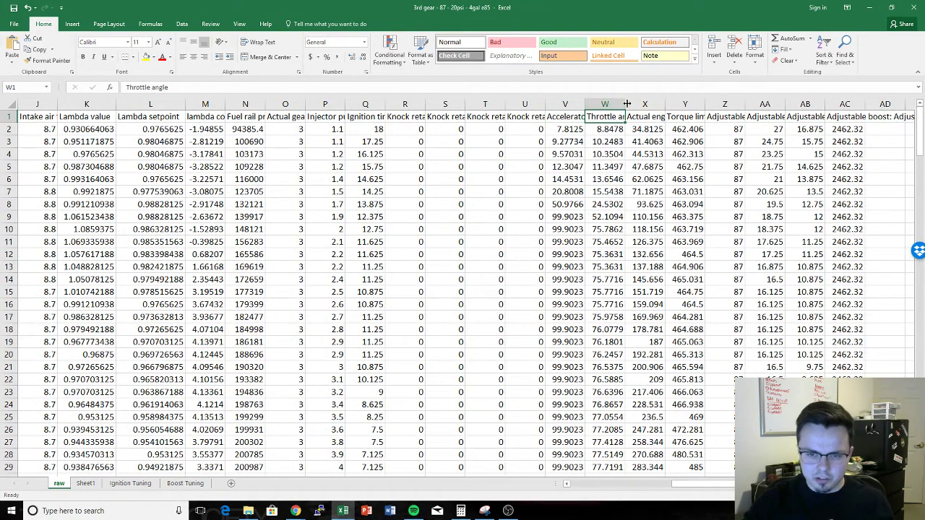
pyautogui.doubleClick(625, 104)
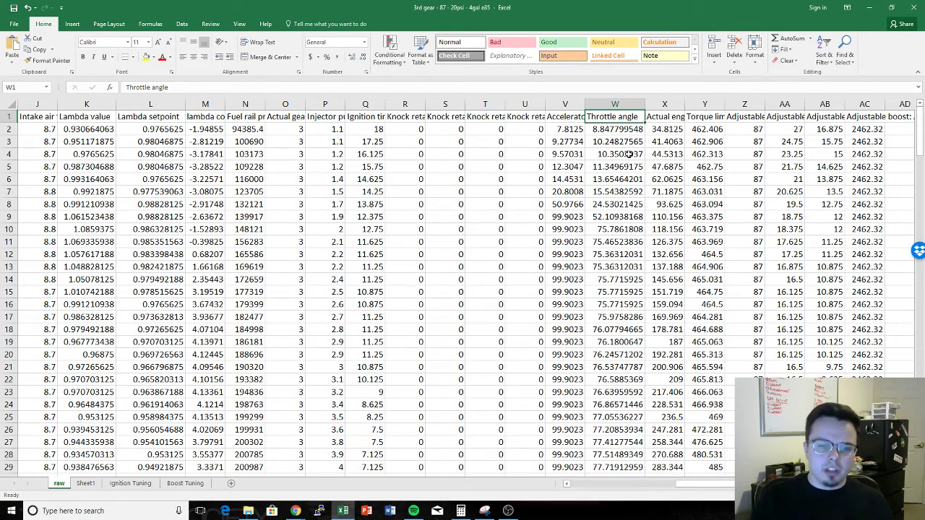
# Step: Examine the Throttle angle readings in the first rows of column W
pyautogui.press('Left')
pyautogui.press('Right')
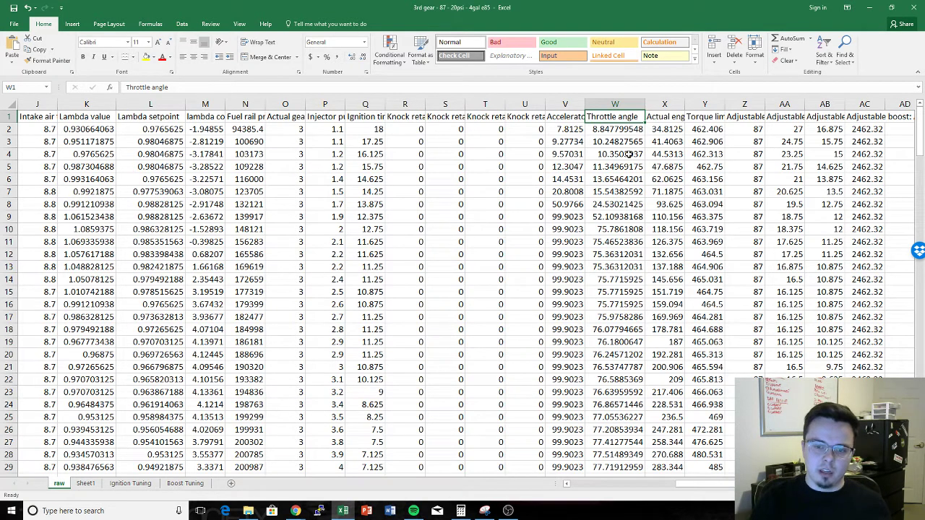
pyautogui.click(623, 140)
pyautogui.press('Up')
pyautogui.press('Down')
pyautogui.press('Down')
pyautogui.press('Down')
pyautogui.press('Down')
pyautogui.press('Down')
pyautogui.press('Up')
pyautogui.press('Up')
pyautogui.press('Up')
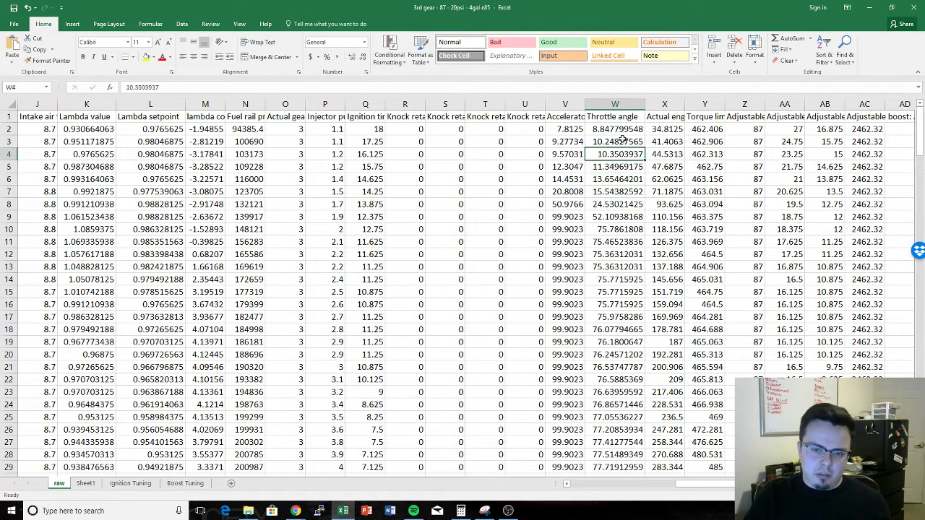
# Step: Compare the Accelerator pedal readings in rows 2 to 8 with the corresponding Throttle angle readings
pyautogui.press('Left')
pyautogui.press('Up')
pyautogui.press('Up')
pyautogui.press('Down')
pyautogui.press('Down')
pyautogui.press('Down')
pyautogui.press('Down')
pyautogui.press('Down')
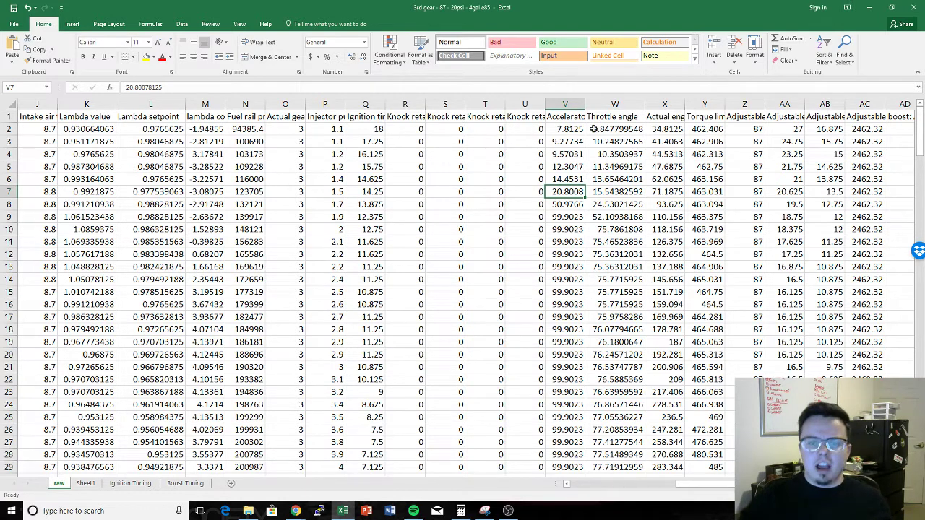
pyautogui.moveTo(564, 129); pyautogui.dragTo(573, 206)
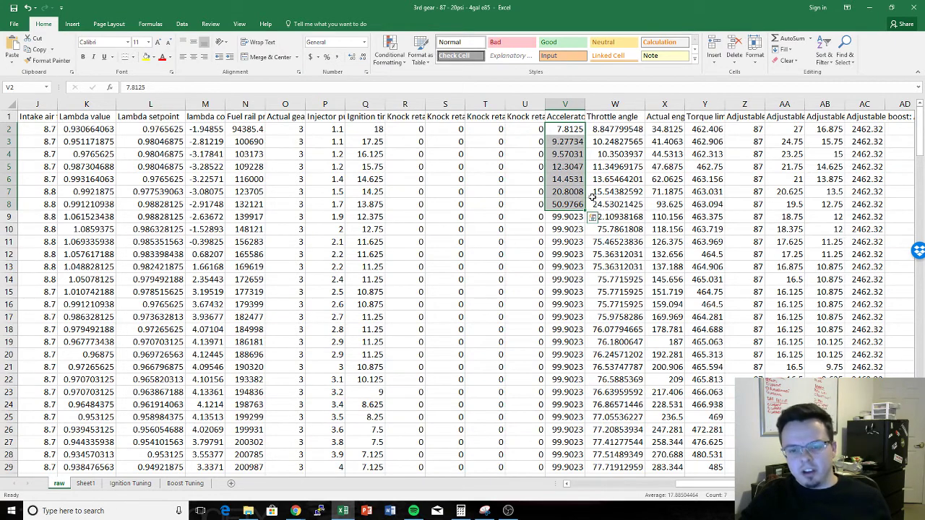
pyautogui.click(597, 195)
pyautogui.click(613, 206)
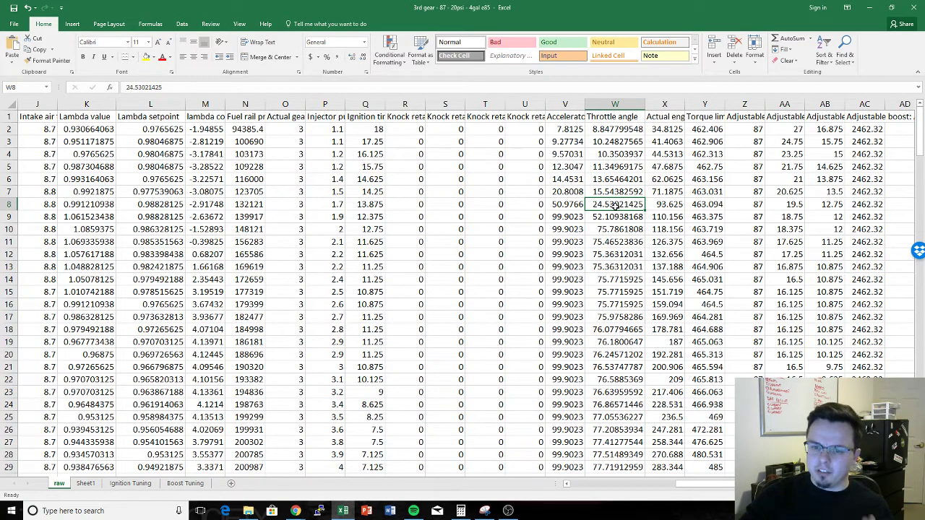
# Step: Review the Actual engine torque column against the Torque limit column and its first readings
pyautogui.press('Right')
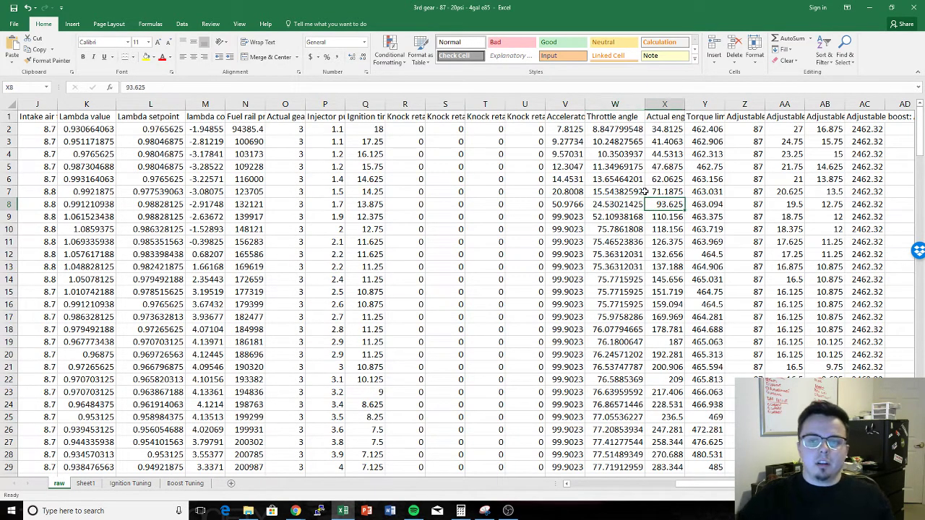
pyautogui.click(664, 120)
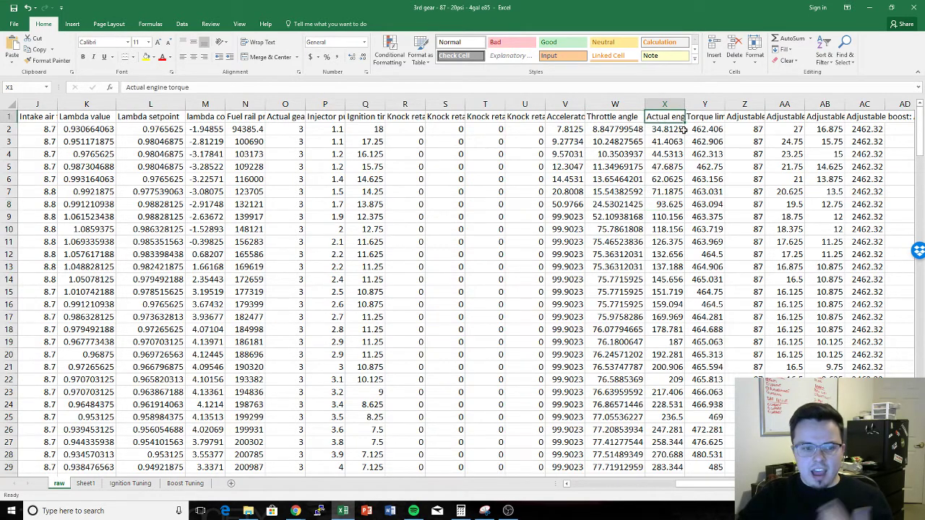
pyautogui.press('Right')
pyautogui.press('Left')
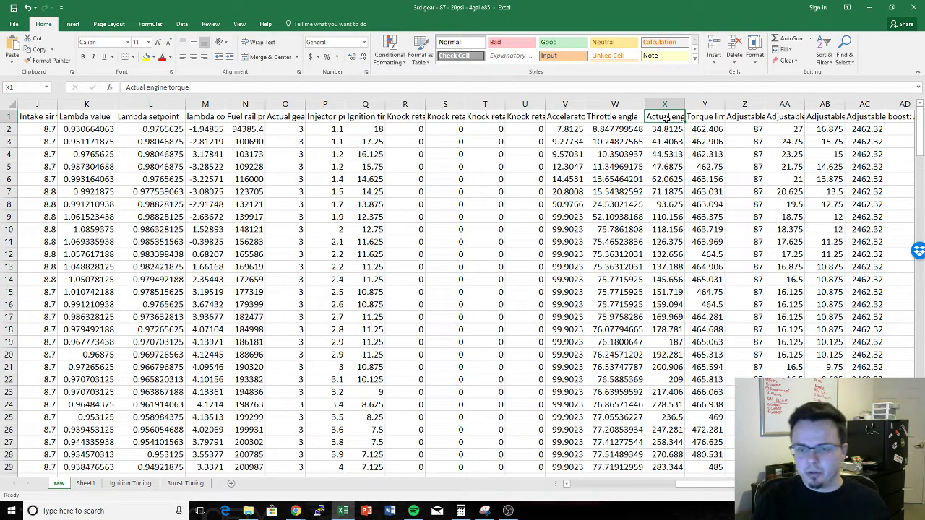
pyautogui.press('Right')
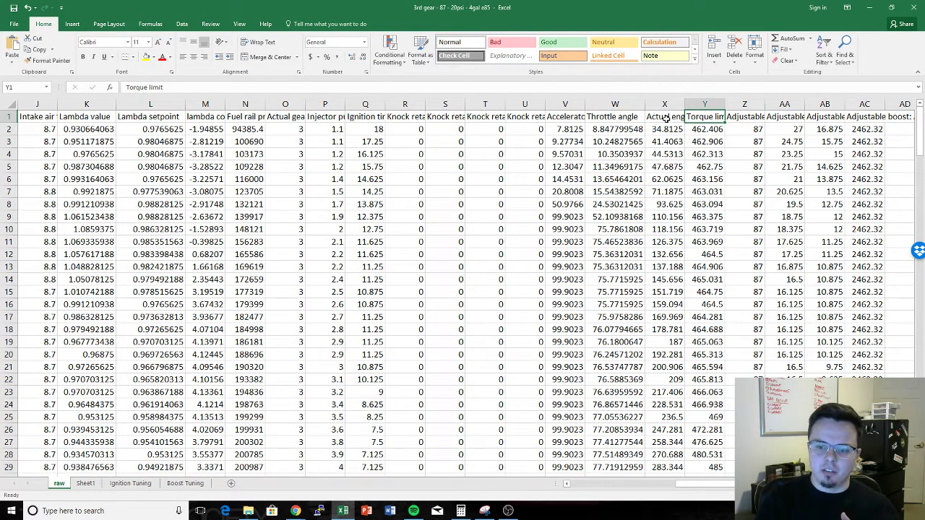
pyautogui.press('Down')
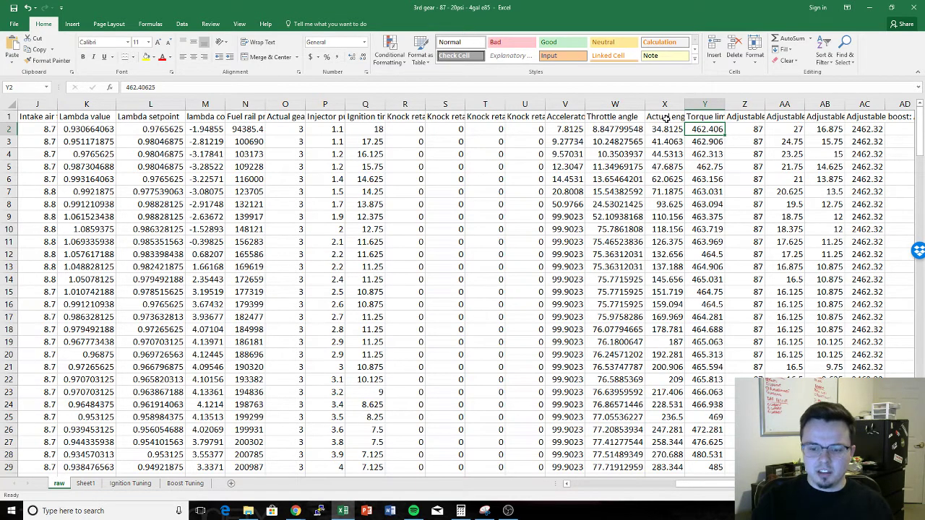
pyautogui.press('Down')
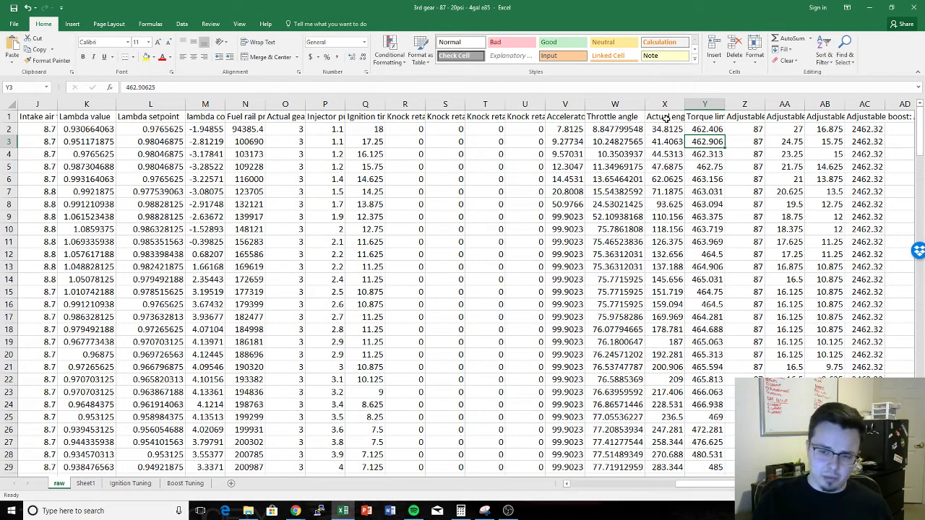
pyautogui.press('Up')
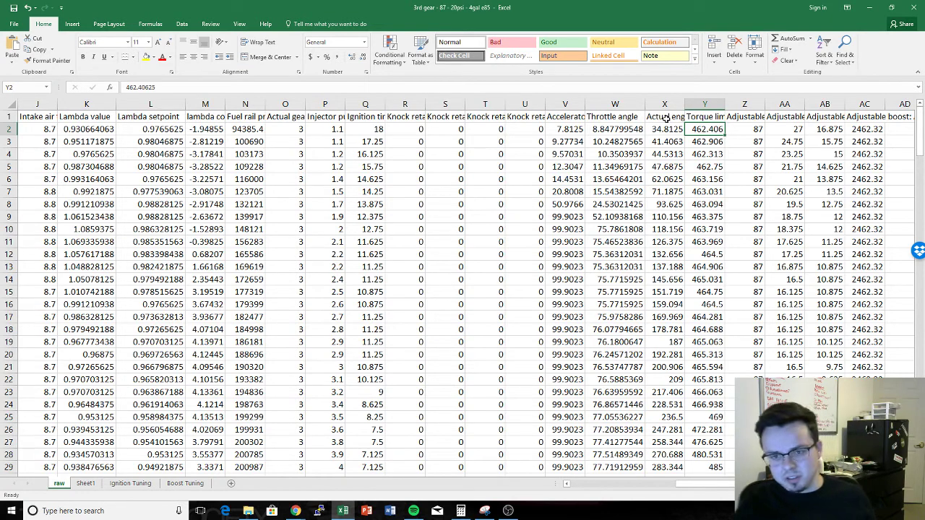
# Step: Inspect the Adjustable octane columns from Z onward, including the high octane basic ignition lookup header in AA1
pyautogui.press('Right')
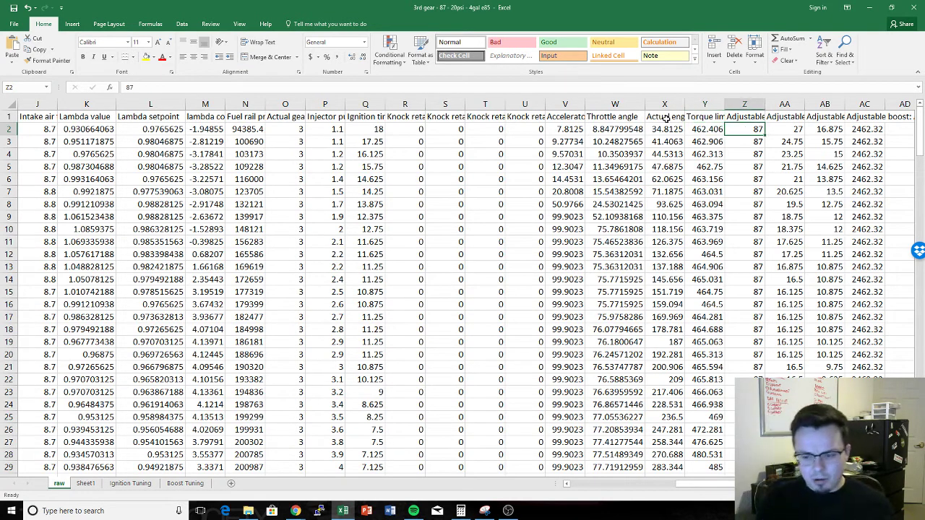
pyautogui.press('Right')
pyautogui.press('Right')
pyautogui.press('Right')
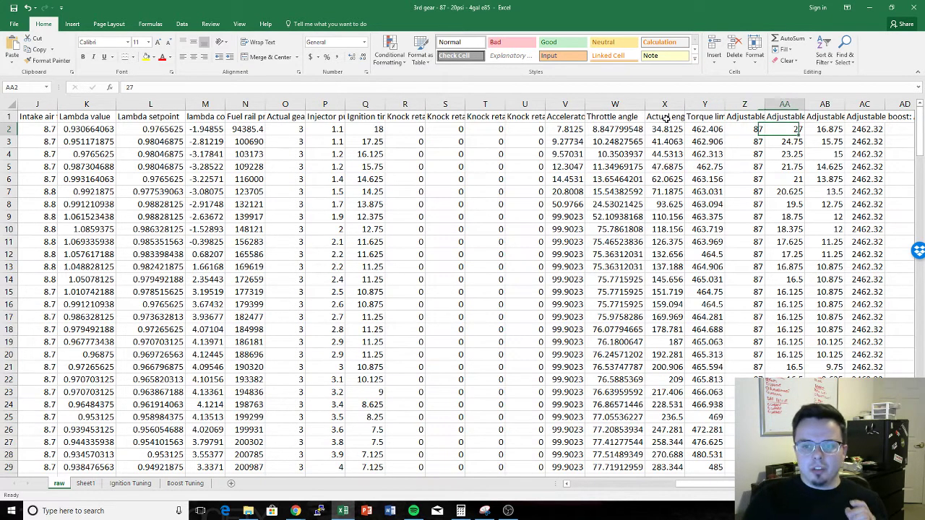
pyautogui.press('Left')
pyautogui.press('Left')
pyautogui.press('Left')
pyautogui.press('Up')
pyautogui.press('Right')
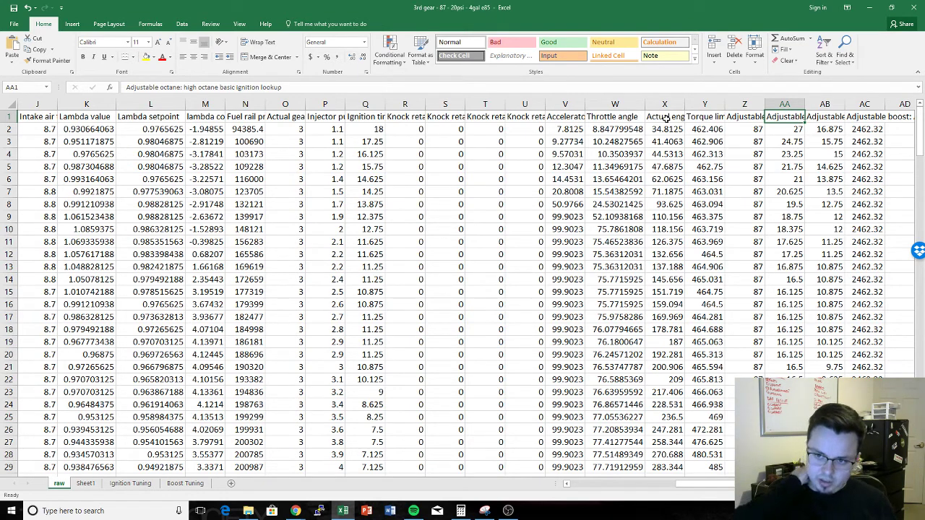
# Step: Compare the high octane and low octane basic ignition lookup columns, AA and AB, by header and first reading
pyautogui.press('Down')
pyautogui.press('Right')
pyautogui.press('Right')
pyautogui.press('Right')
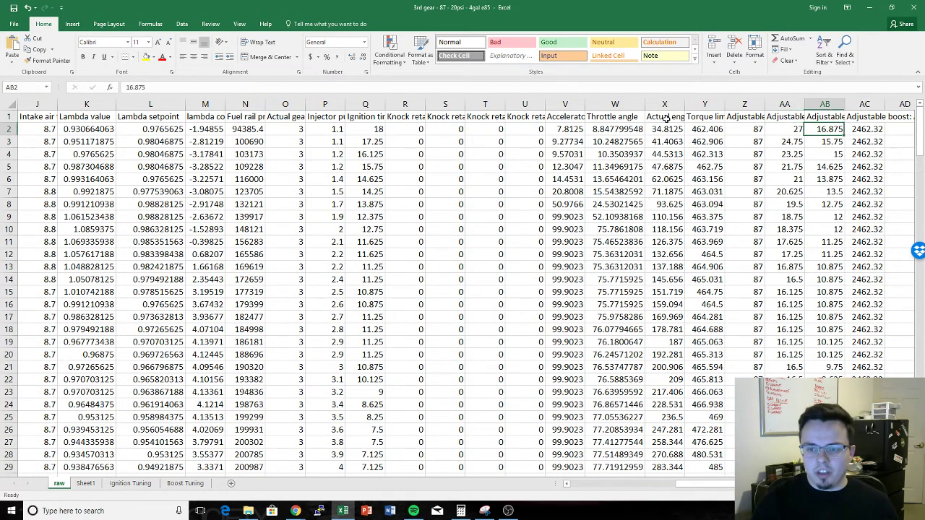
pyautogui.press('Left')
pyautogui.press('Left')
pyautogui.press('Left')
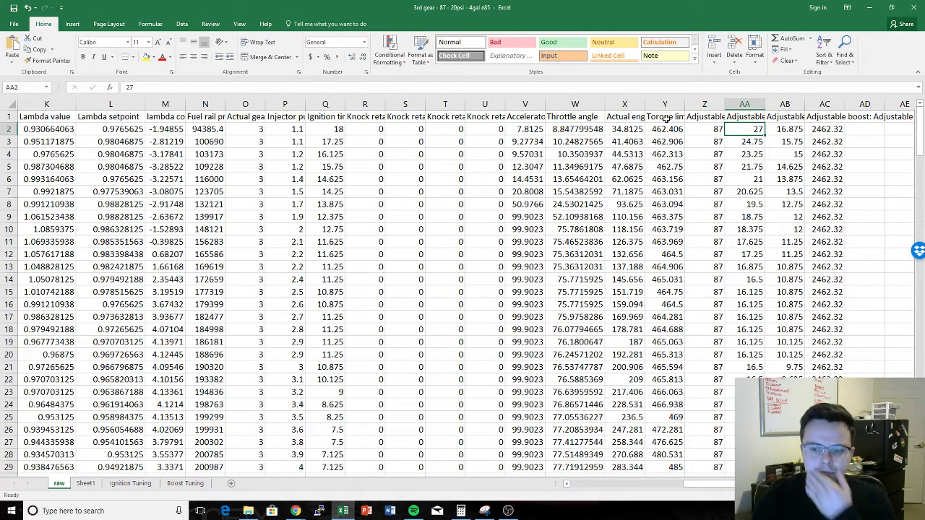
pyautogui.press('Right')
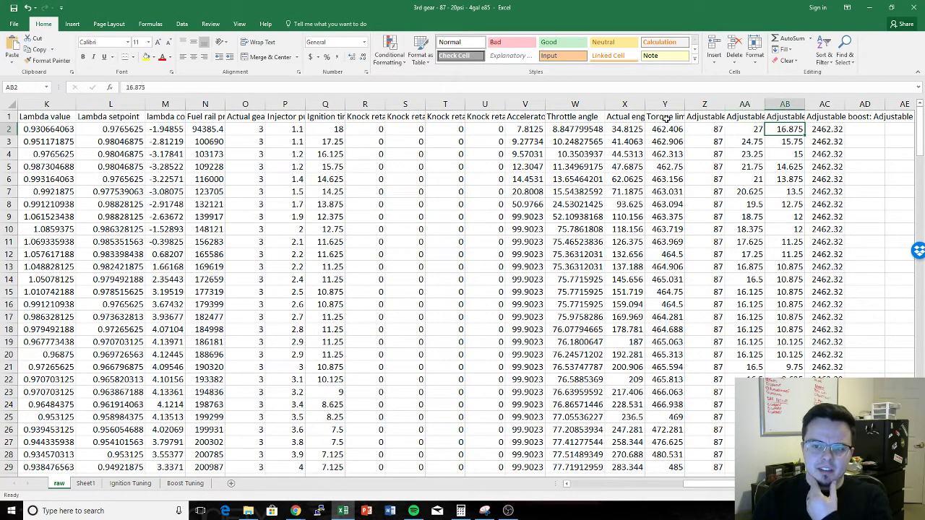
pyautogui.press('Left')
pyautogui.press('Up')
pyautogui.press('Right')
pyautogui.press('Left')
pyautogui.press('Right')
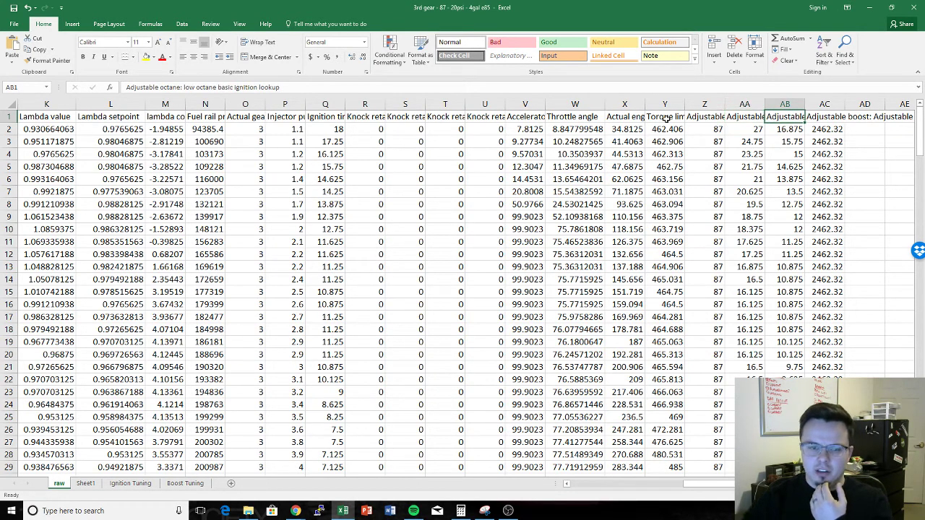
pyautogui.press('Left')
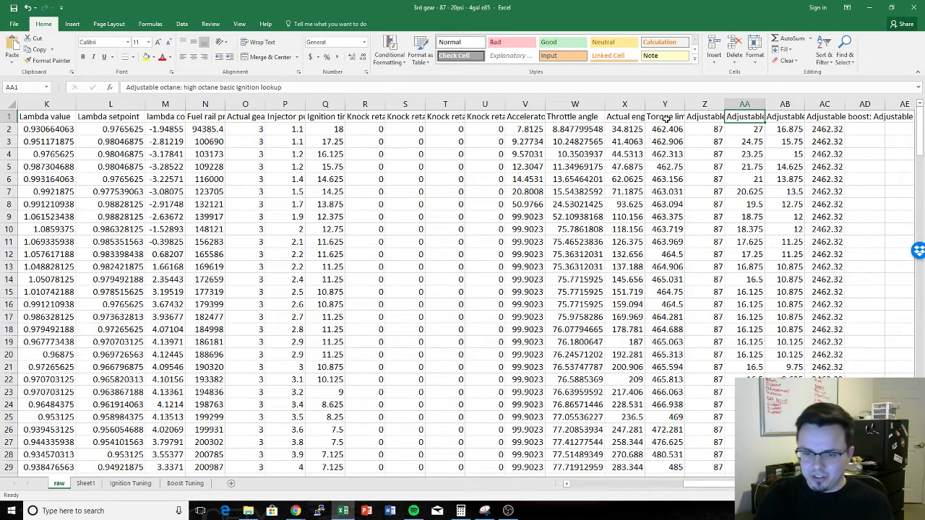
# Step: Check the first high octane ignition lookup reading in AA2 against the low octane reading in AB2
pyautogui.press('Right')
pyautogui.press('Down')
pyautogui.press('Left')
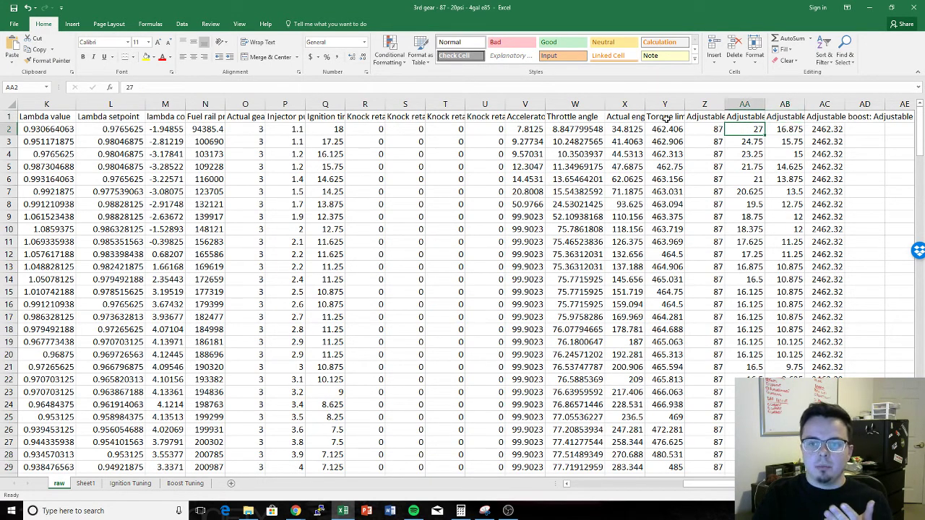
pyautogui.press('Right')
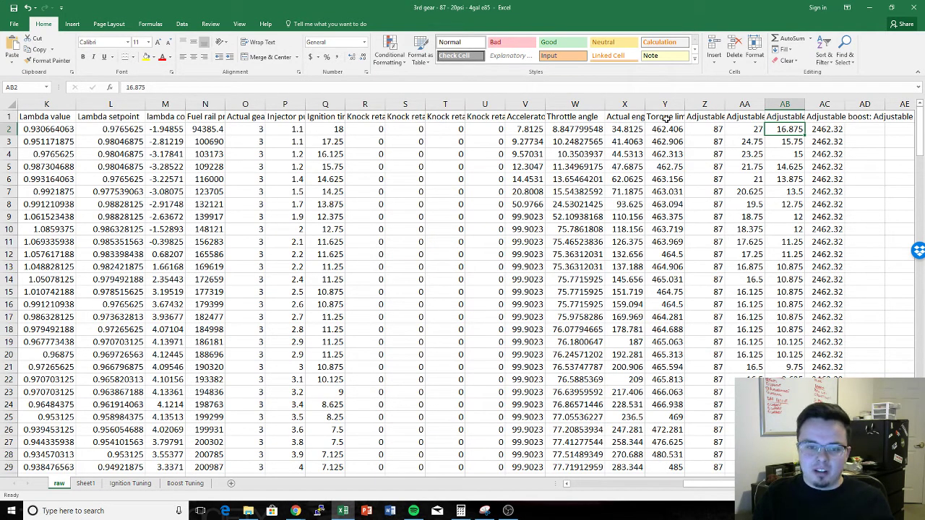
# Step: Compare the first ignition timing reading in Q2 with the low octane basic ignition lookup header and reading in AB1 and AB2
pyautogui.click(315, 130)
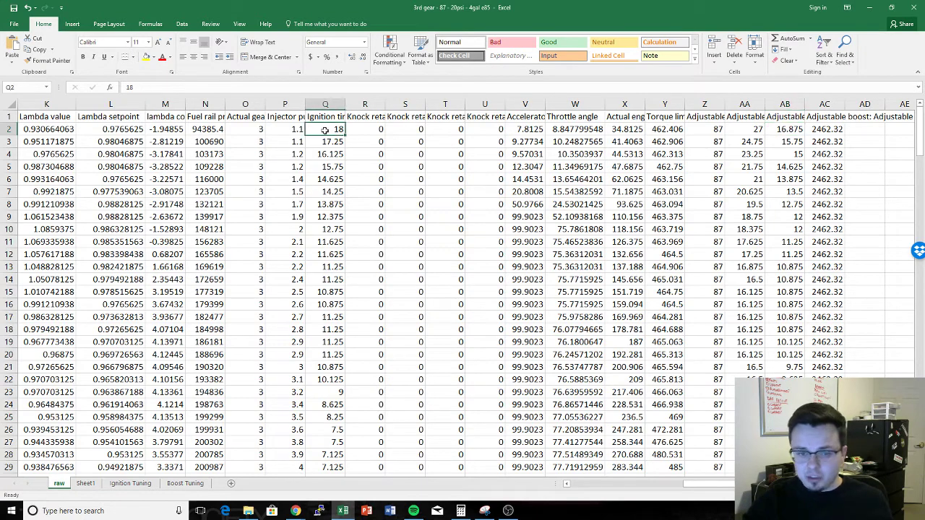
pyautogui.click(781, 129)
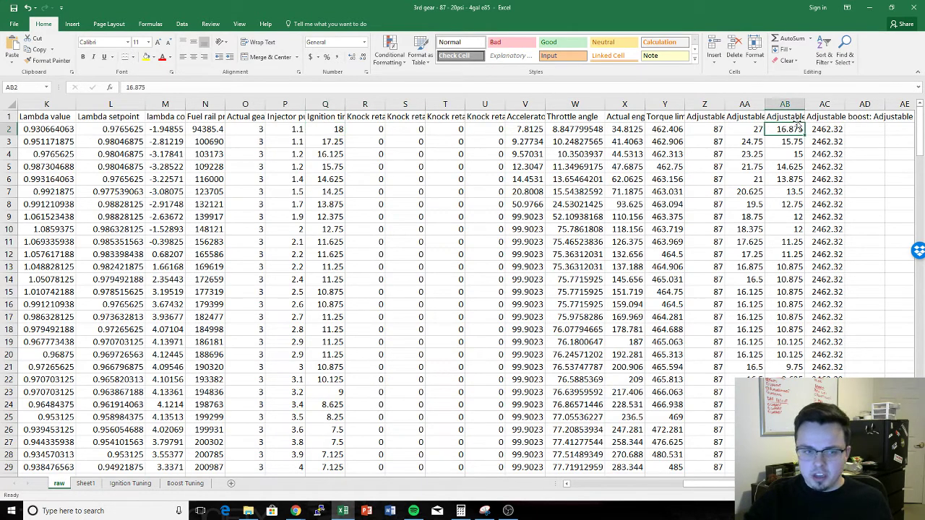
pyautogui.click(795, 117)
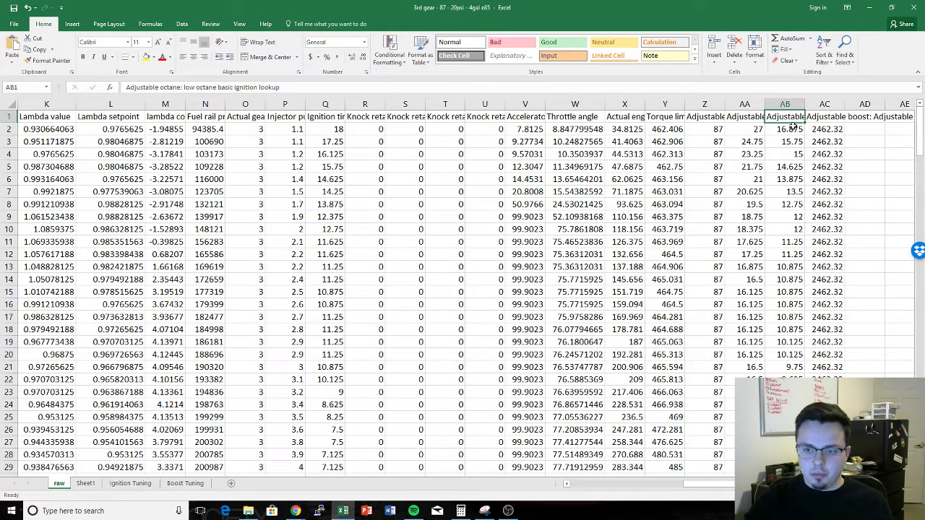
pyautogui.click(793, 127)
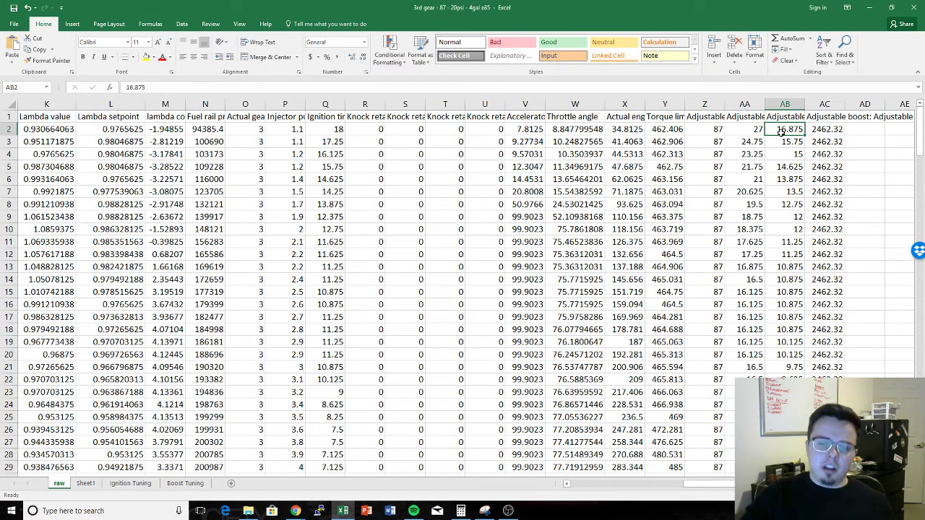
pyautogui.click(336, 129)
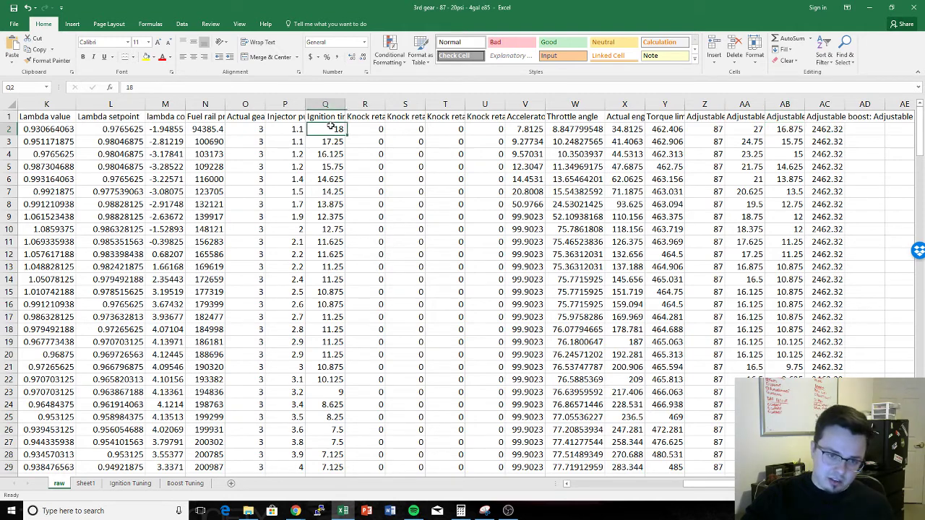
pyautogui.click(793, 126)
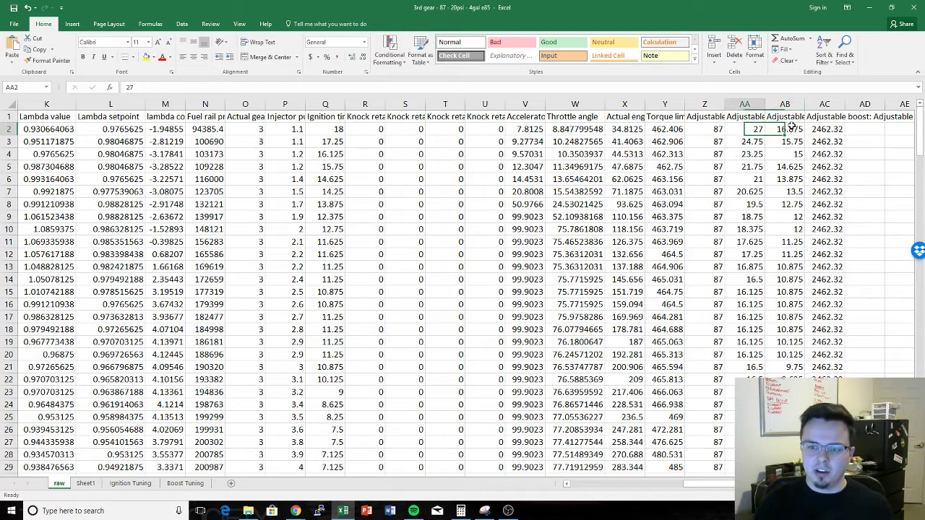
# Step: Recheck the high octane value in AA2 beside the low octane value in AB2 and skim the readings below
pyautogui.press('Left')
pyautogui.press('Right')
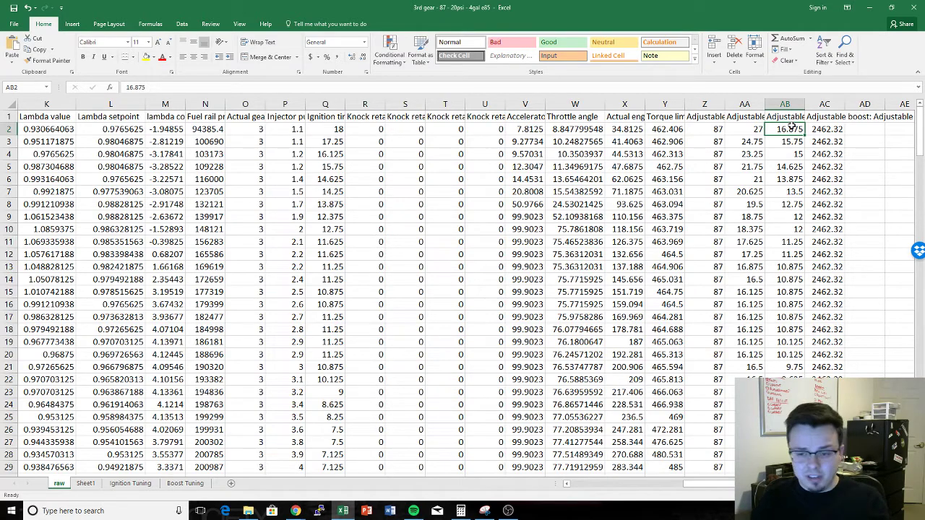
pyautogui.scroll(-2, 781, 359)
pyautogui.scroll(2, 781, 292)
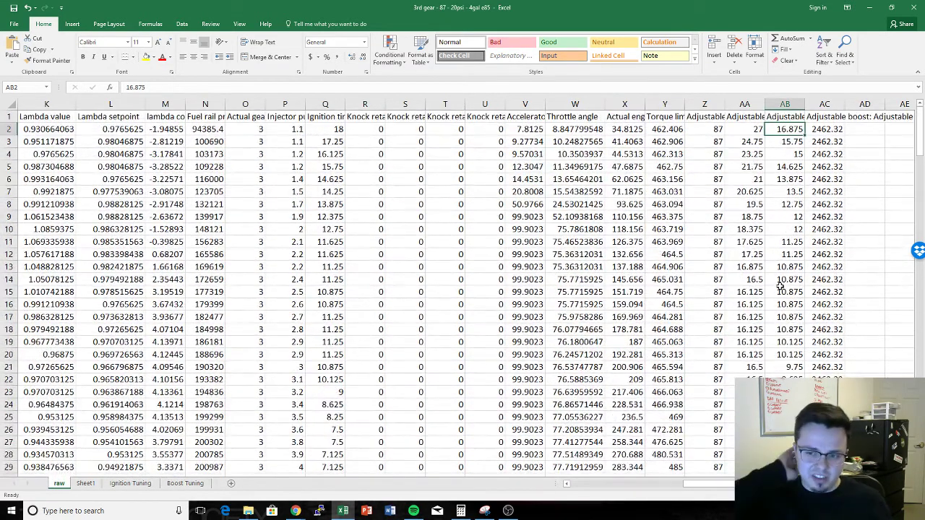
# Step: Inspect the Adjustable boost: Adjustable top limit header in AC1 and its first reading in AC2
pyautogui.press('Up')
pyautogui.press('Right')
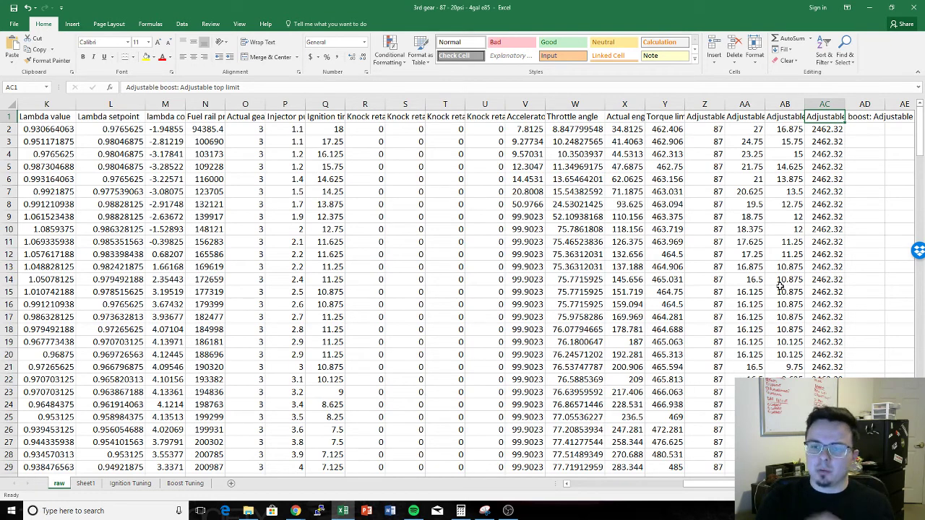
pyautogui.press('Down')
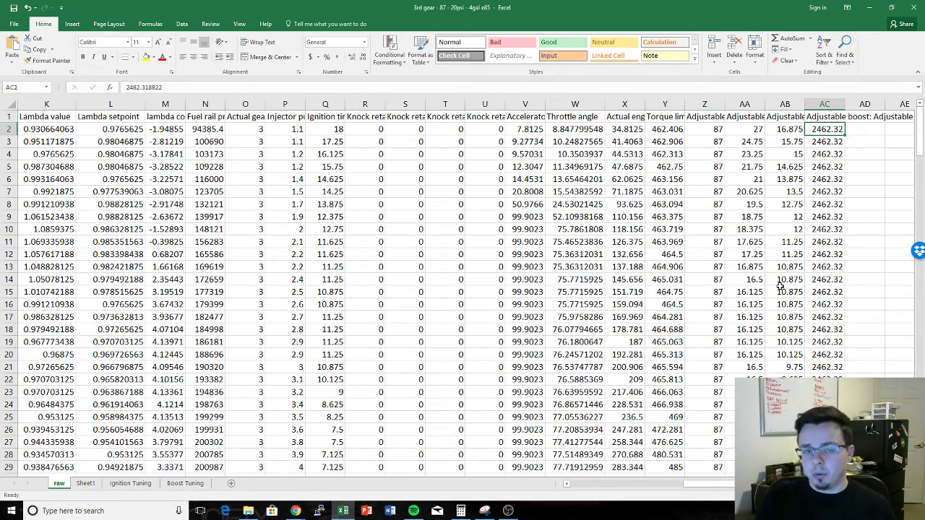